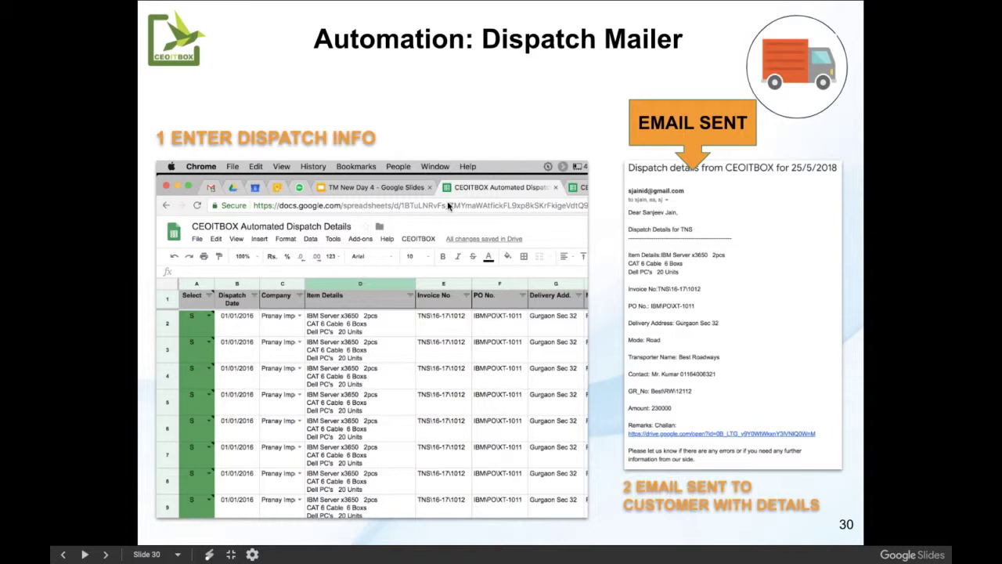
# Leave the slideshow and open the Contacts sheet of the CEOITBOX dispatch workbook
pyautogui.press('Escape')
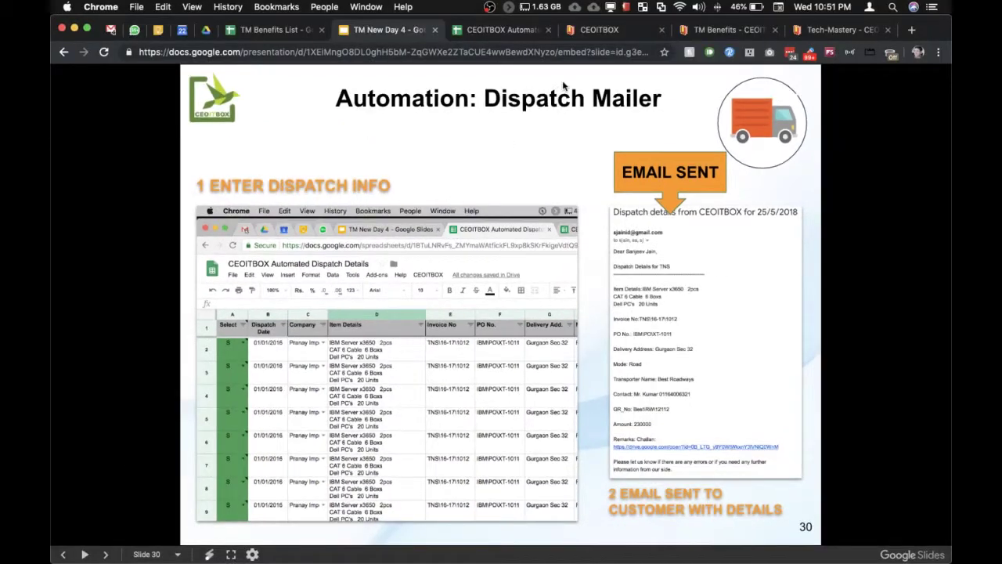
pyautogui.click(521, 31)
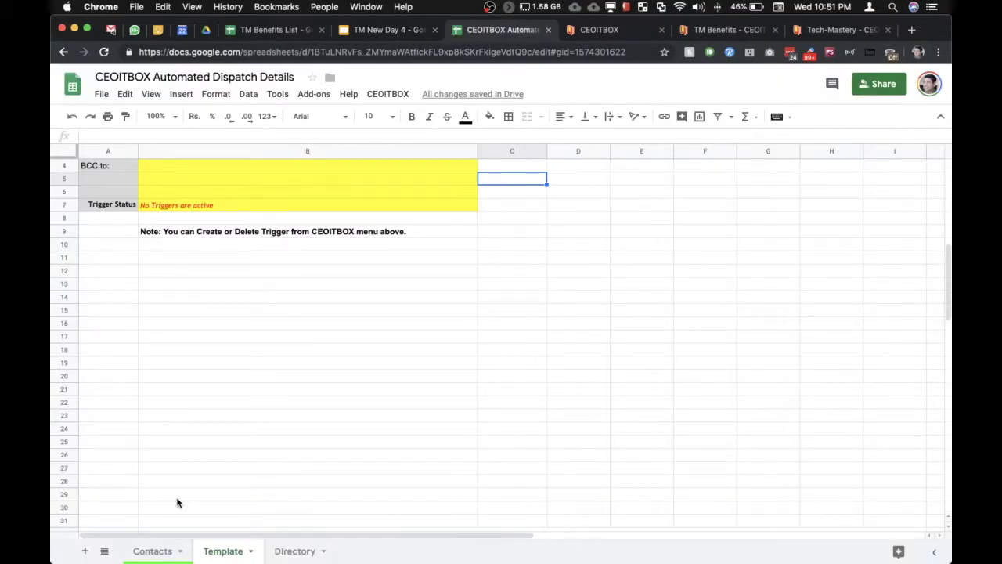
pyautogui.click(149, 551)
pyautogui.hscroll(-6, 288, 280)
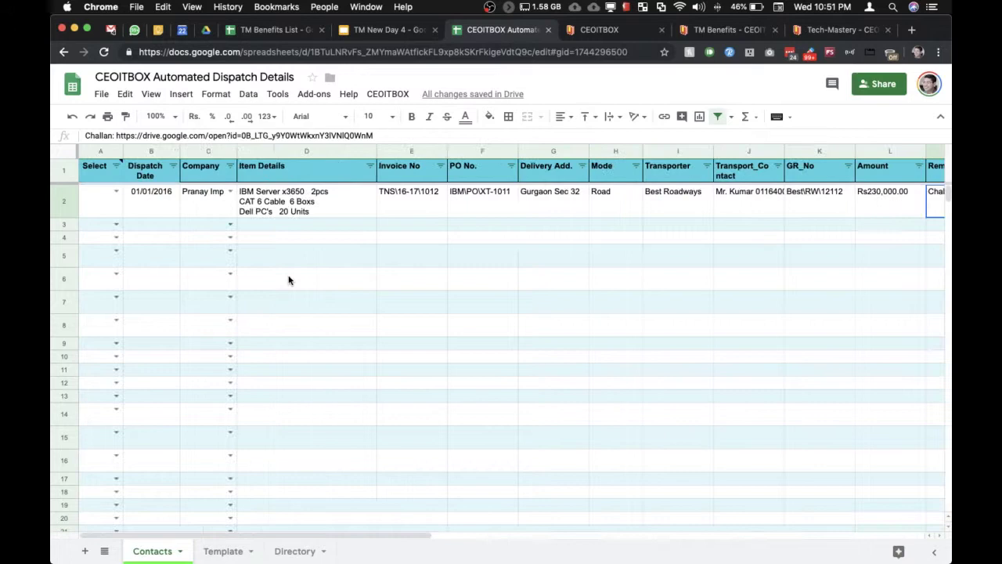
# Choose TNS as the Company in cell C3 from its dropdown
pyautogui.click(243, 225)
pyautogui.click(175, 207)
pyautogui.click(201, 211)
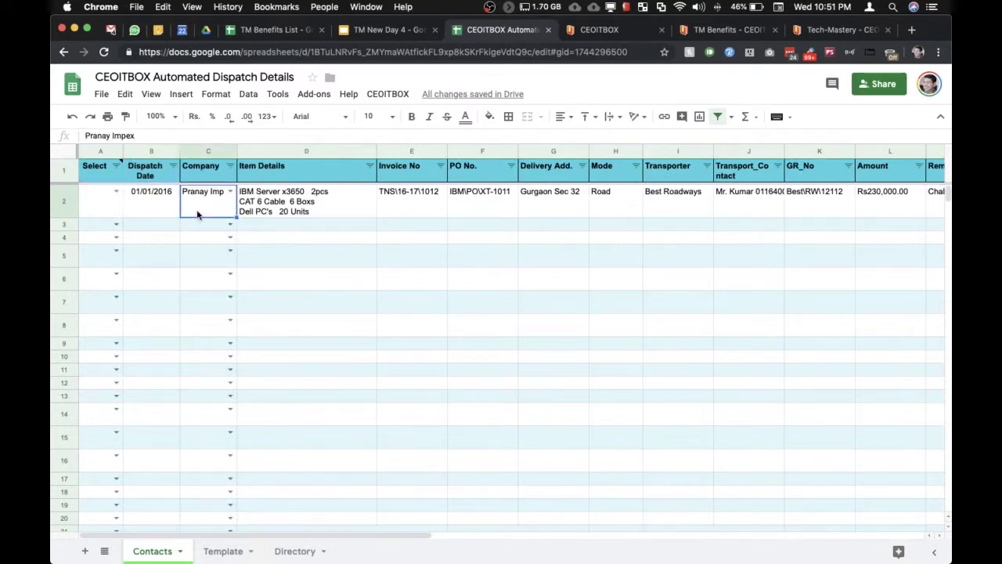
pyautogui.click(229, 225)
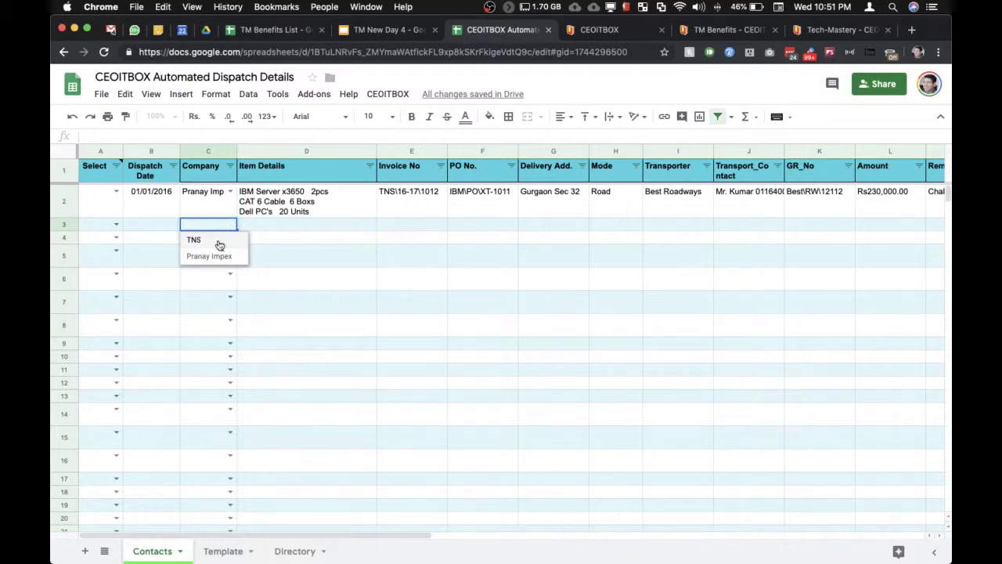
pyautogui.click(218, 243)
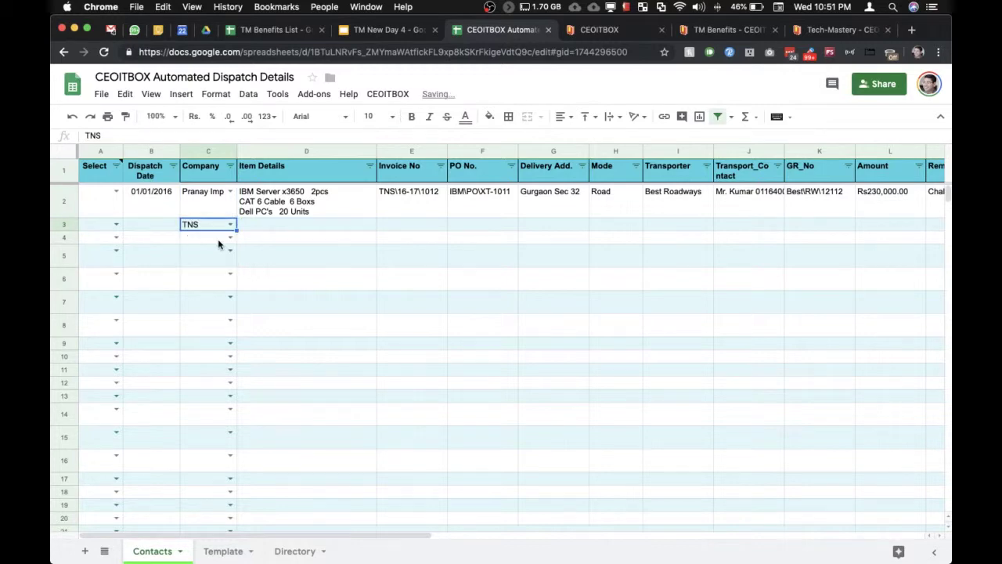
pyautogui.click(158, 227)
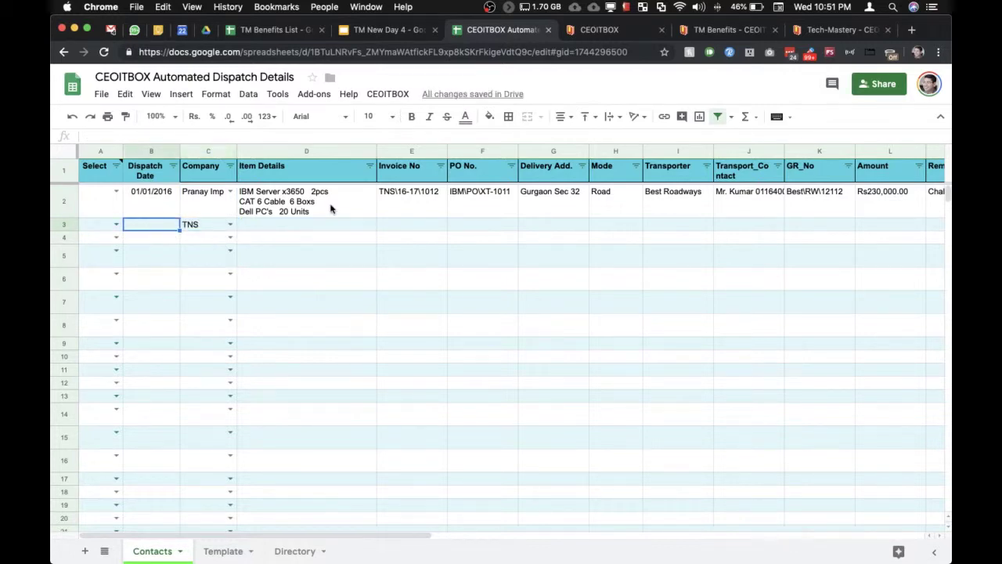
pyautogui.click(288, 206)
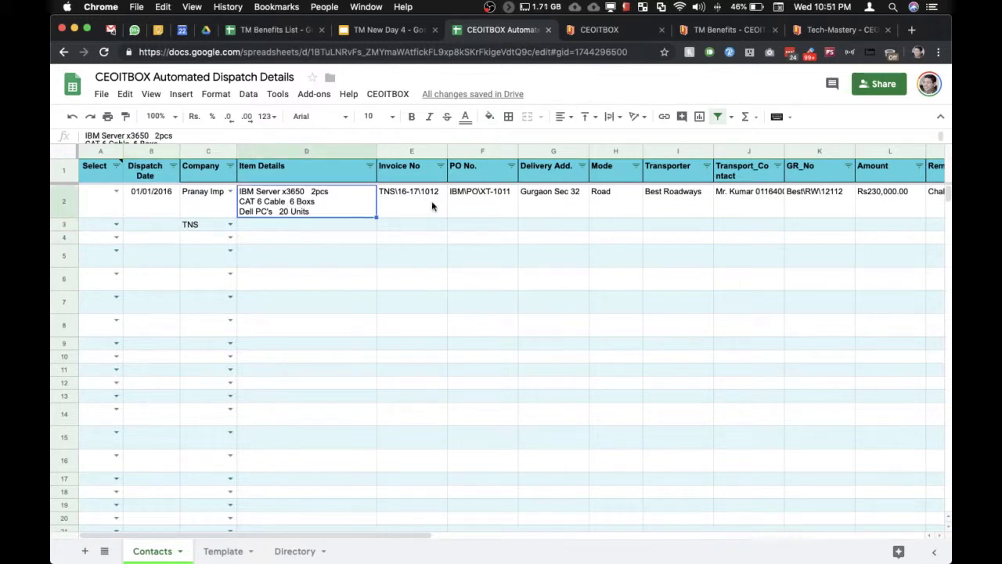
pyautogui.hscroll(4, 431, 206)
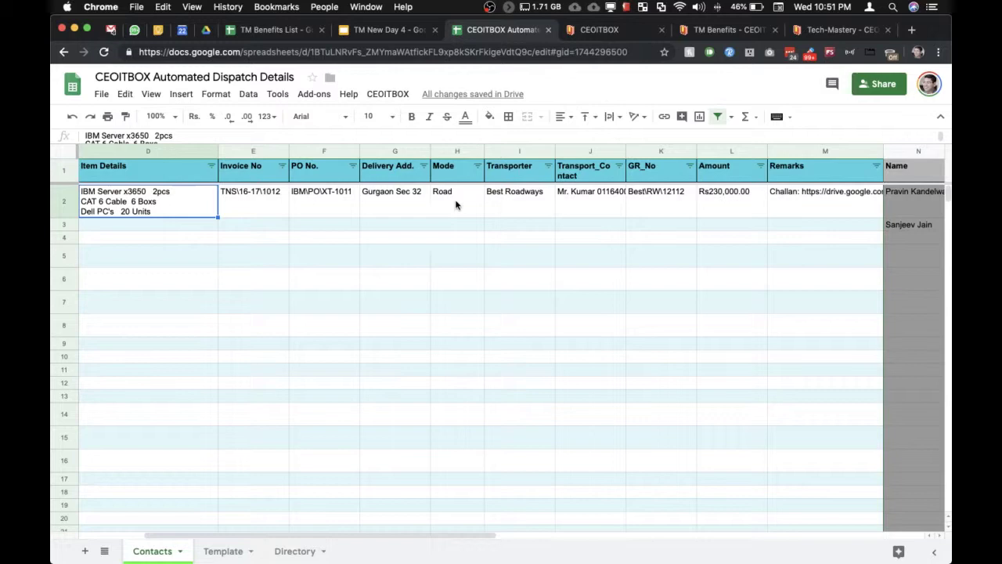
pyautogui.click(457, 202)
pyautogui.click(519, 202)
pyautogui.hscroll(3, 519, 201)
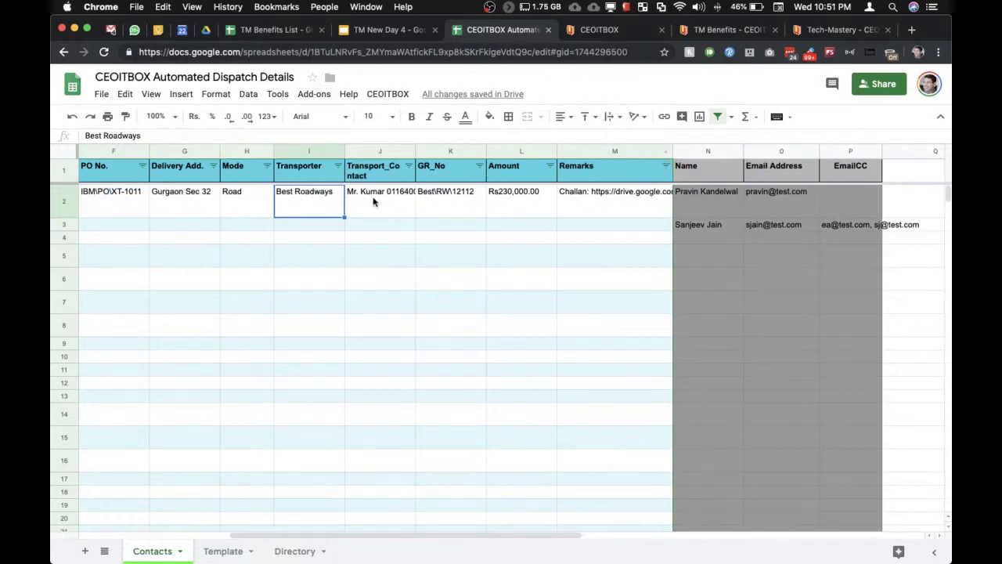
pyautogui.click(524, 197)
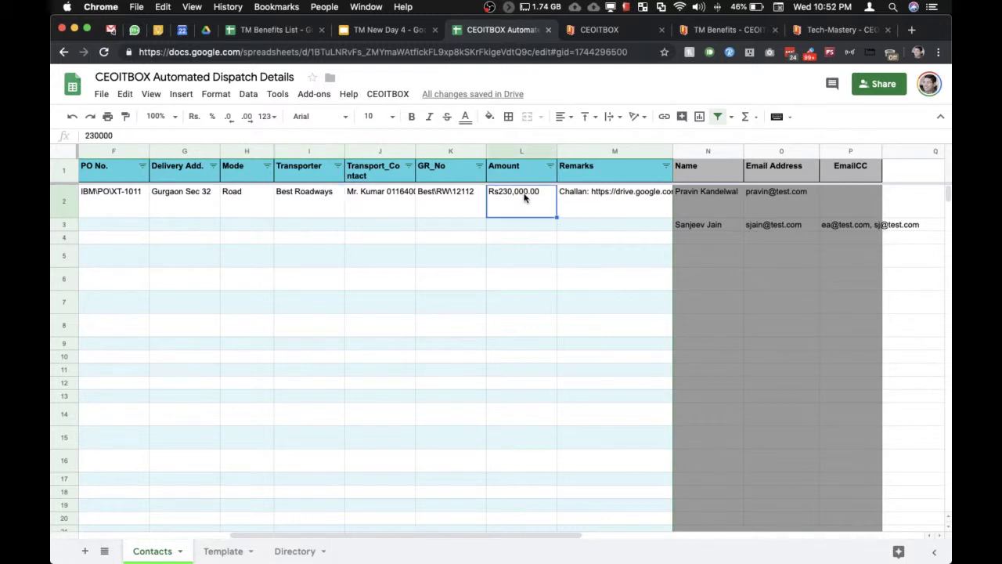
pyautogui.click(713, 201)
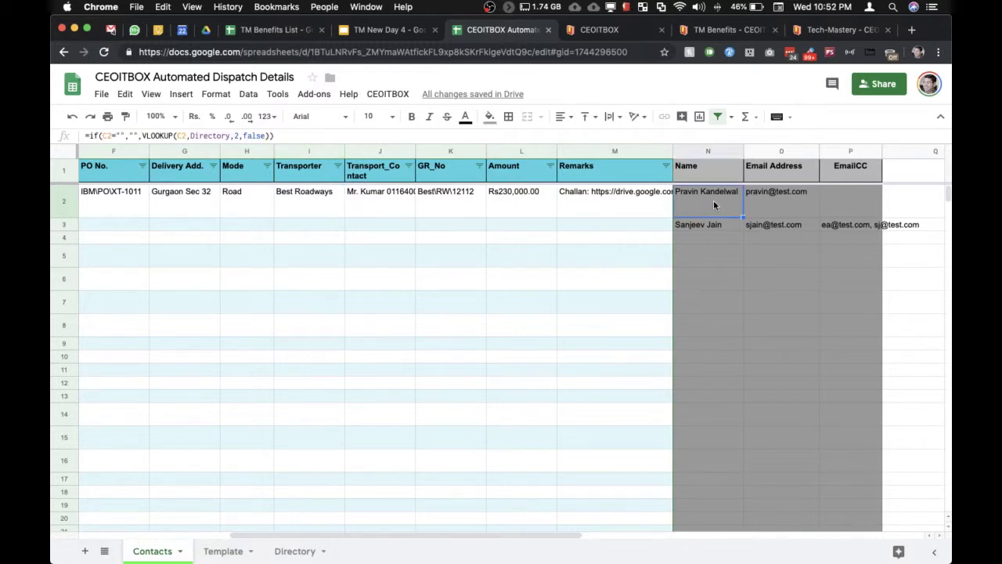
pyautogui.click(611, 197)
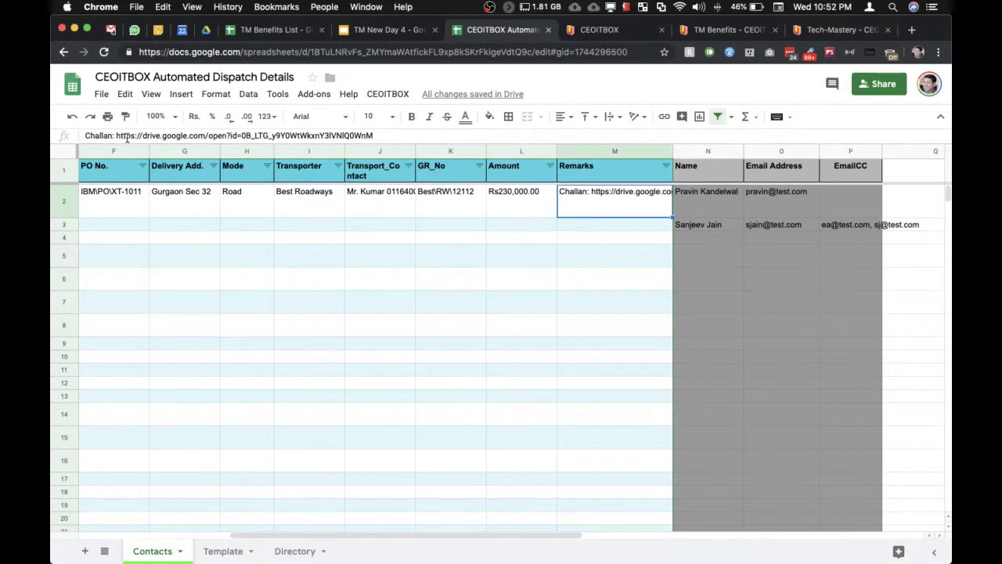
pyautogui.click(116, 136)
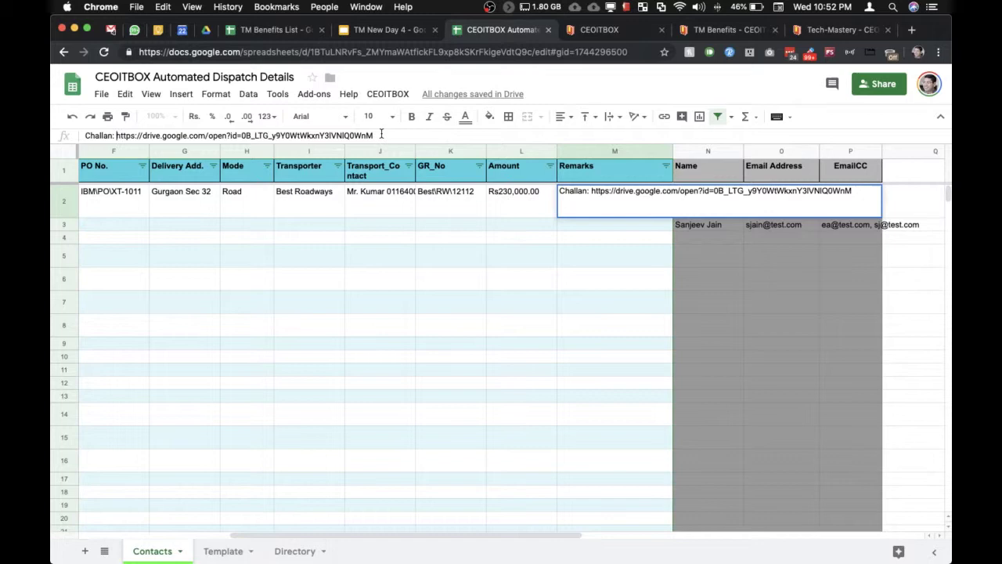
pyautogui.keyDown('shift'); pyautogui.click(379, 135); pyautogui.keyUp('shift')
pyautogui.click(502, 231)
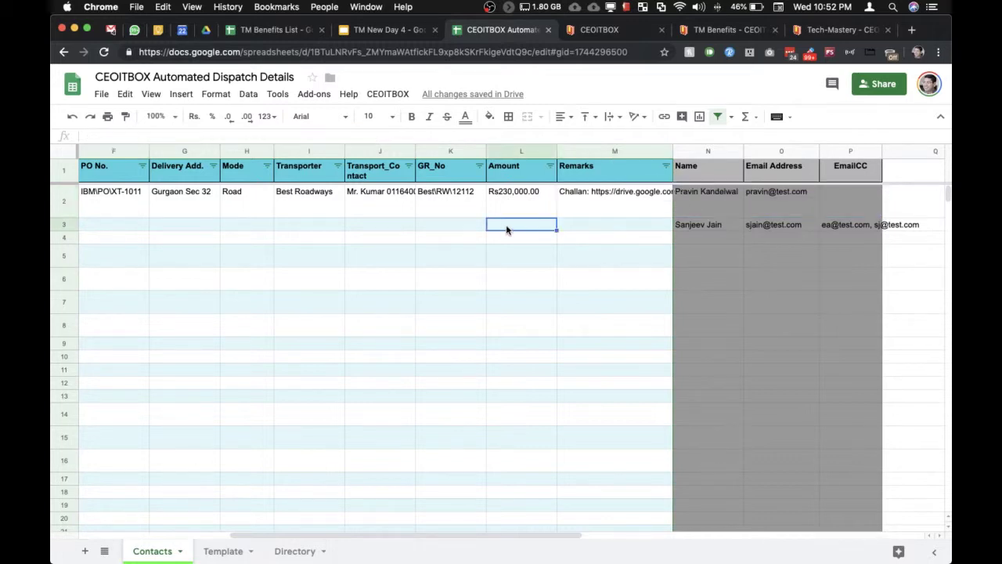
pyautogui.click(719, 198)
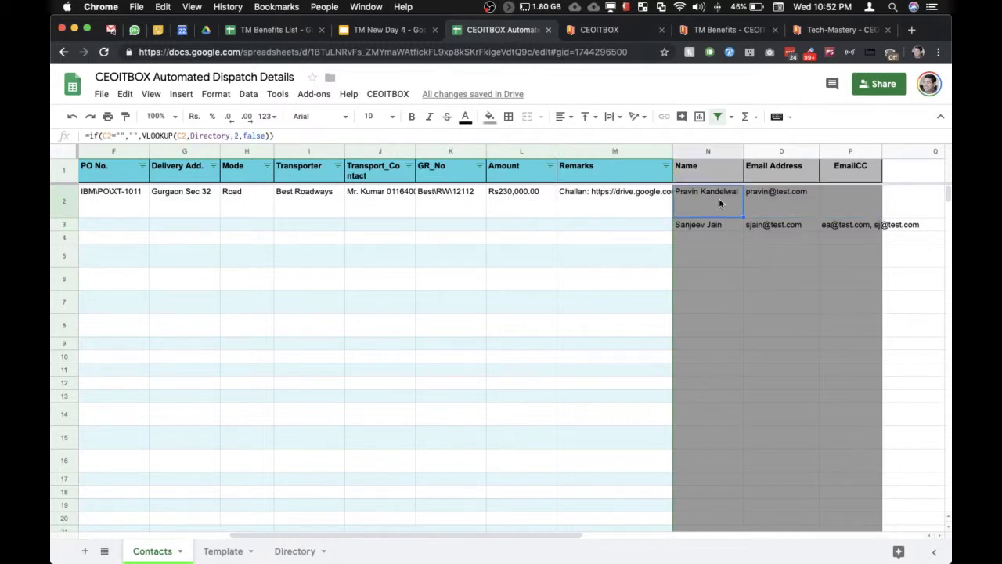
pyautogui.click(787, 202)
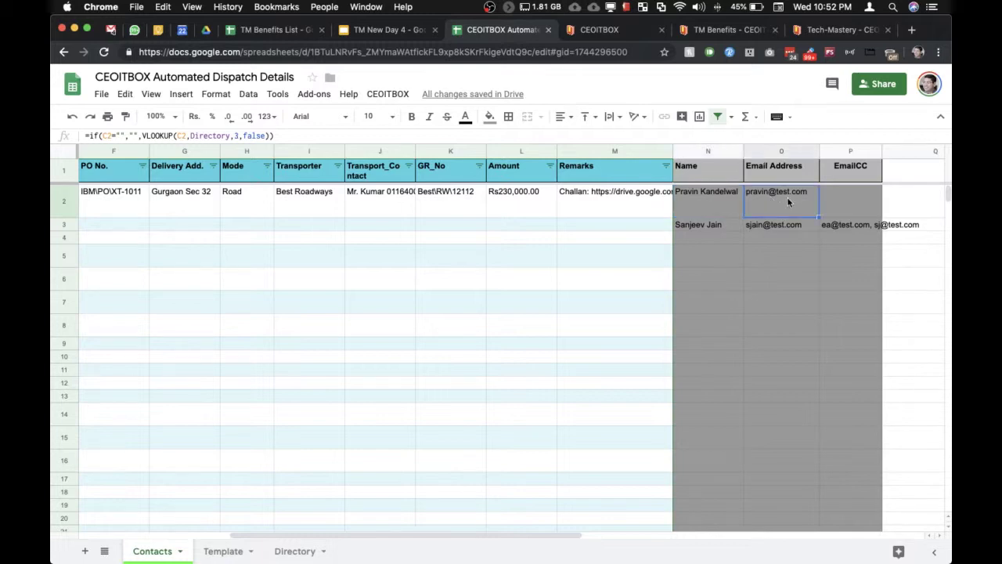
pyautogui.click(844, 194)
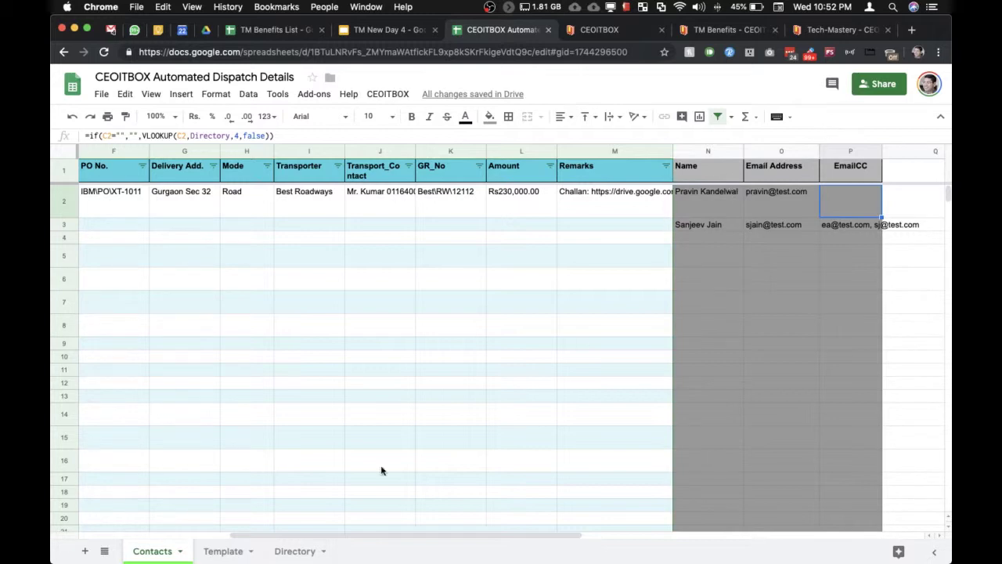
pyautogui.click(288, 550)
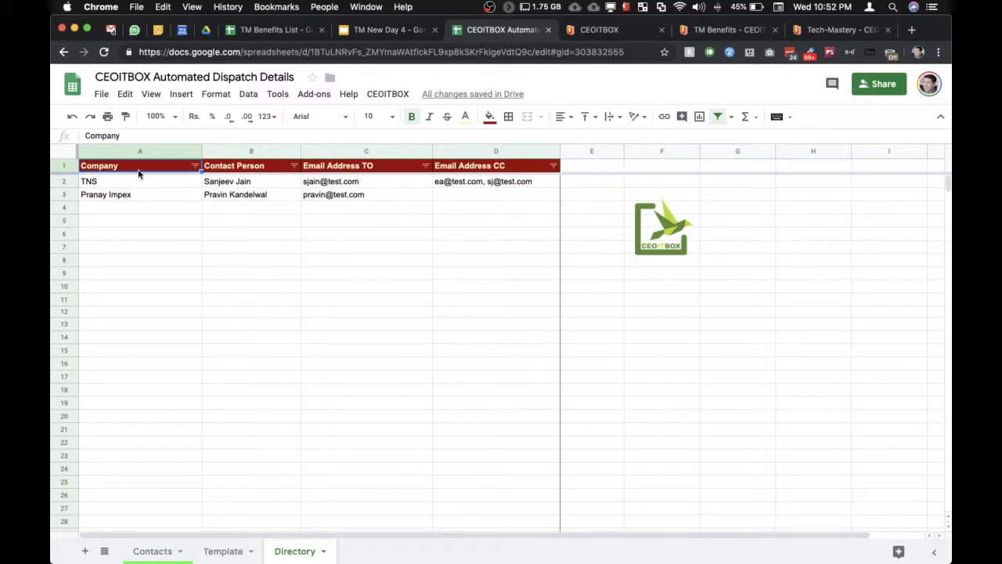
# Back on Contacts, set row 2's Company (C2) to TNS
pyautogui.click(160, 550)
pyautogui.hscroll(-5, 167, 228)
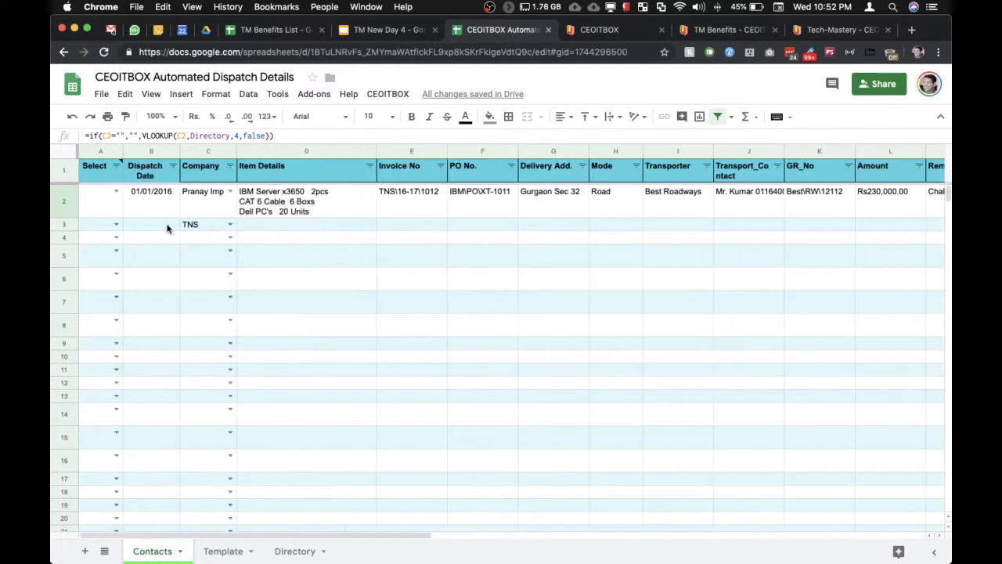
pyautogui.click(229, 195)
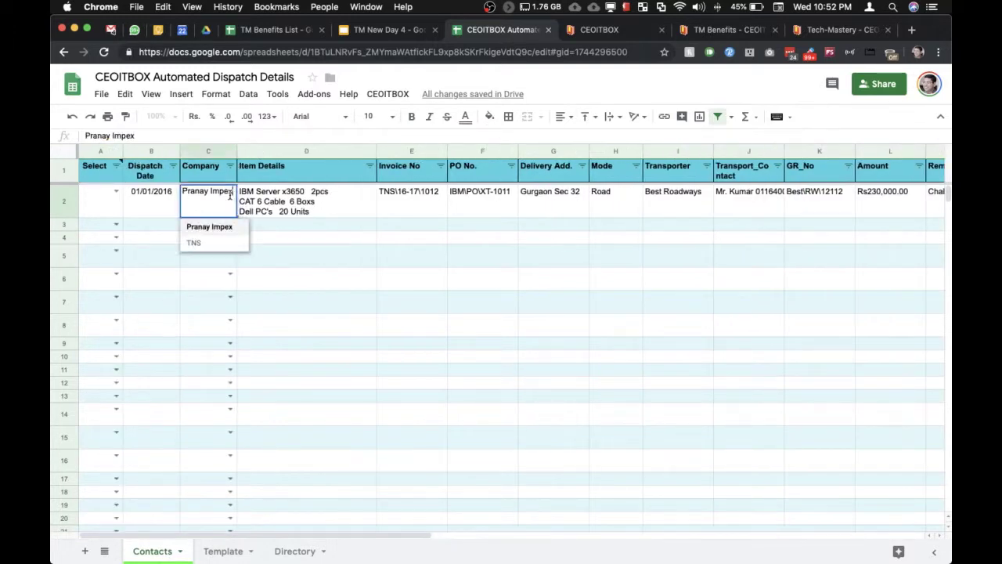
pyautogui.click(202, 243)
# Clear the stray TNS entry from C3, leaving C4 unchanged
pyautogui.press('Delete')
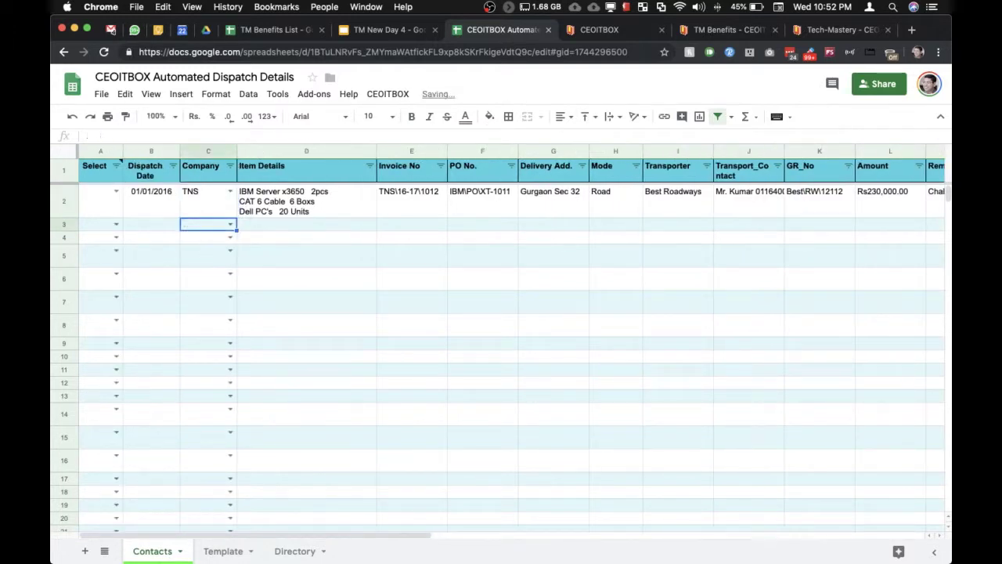
pyautogui.click(230, 238)
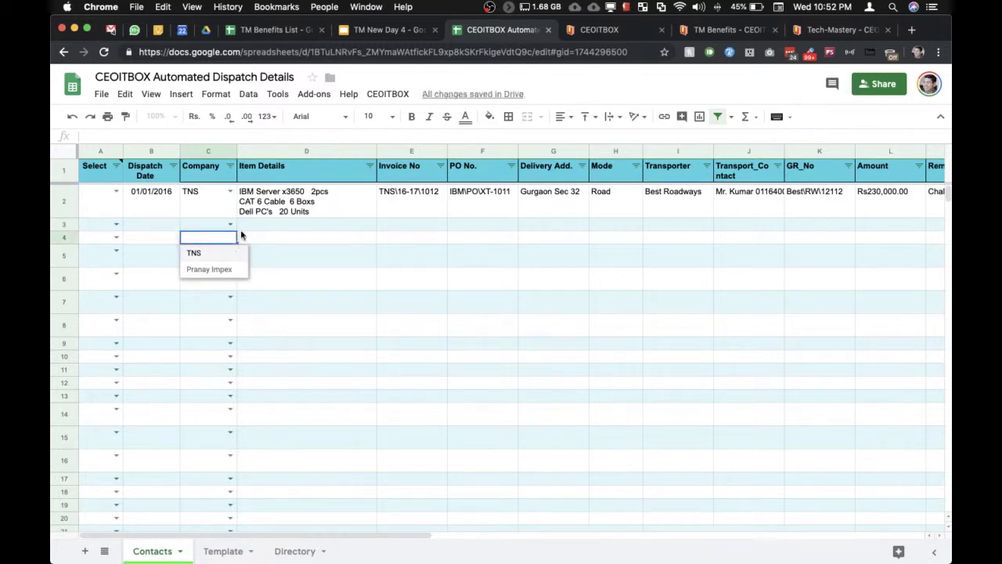
pyautogui.click(250, 226)
pyautogui.hscroll(10, 329, 195)
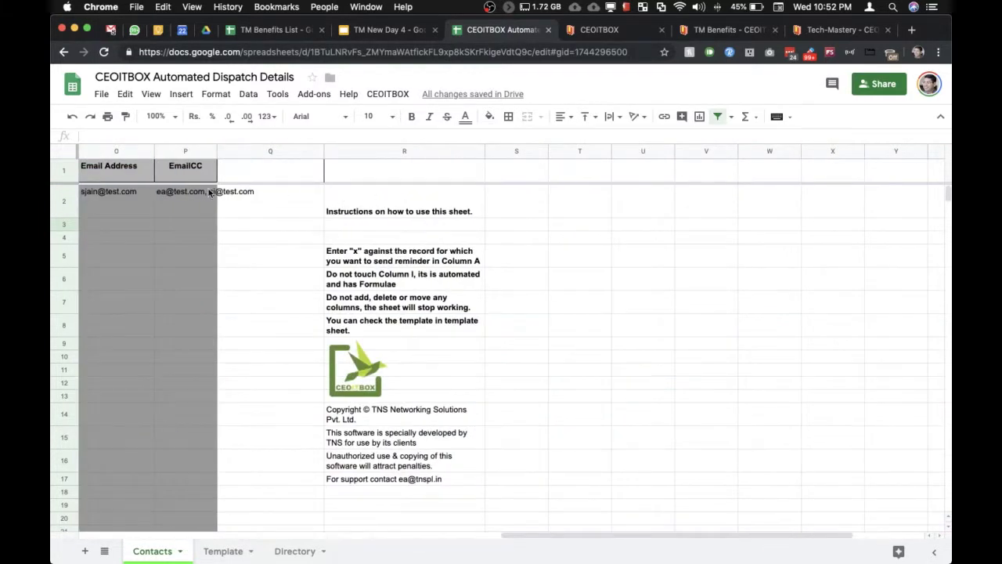
pyautogui.hscroll(-6, 210, 192)
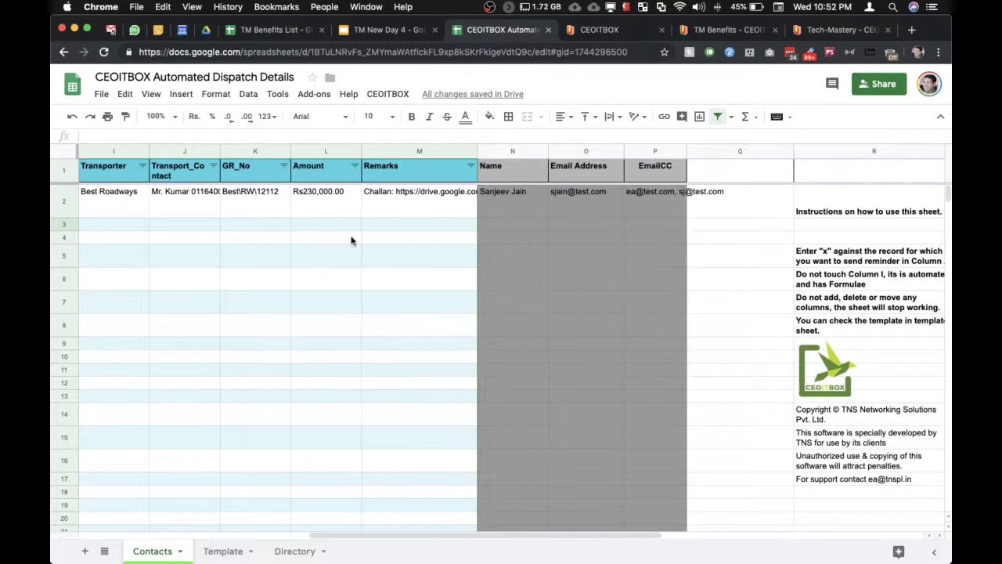
pyautogui.hscroll(-8, 351, 240)
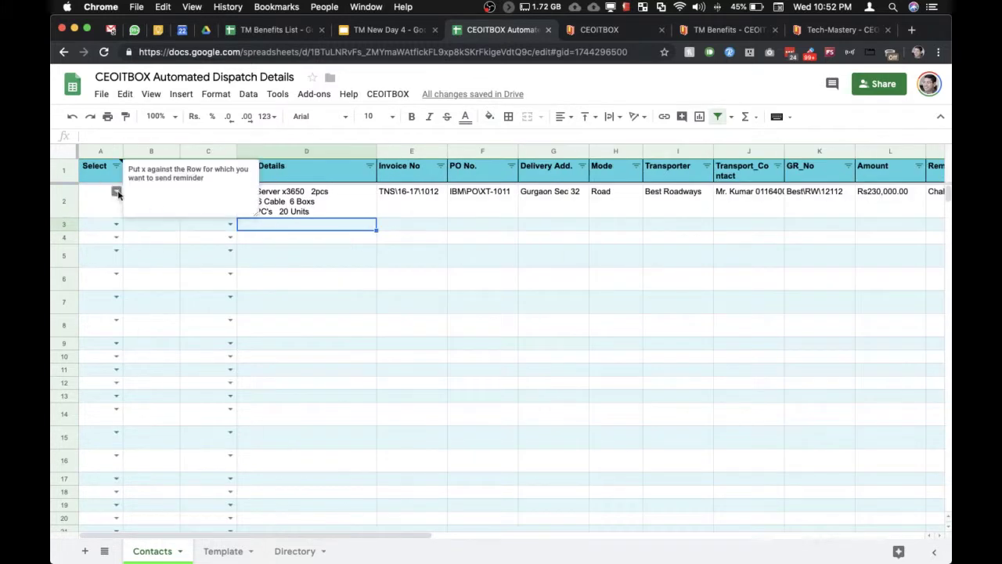
# Mark row 2 with x in its Select column for sending
pyautogui.click(299, 202)
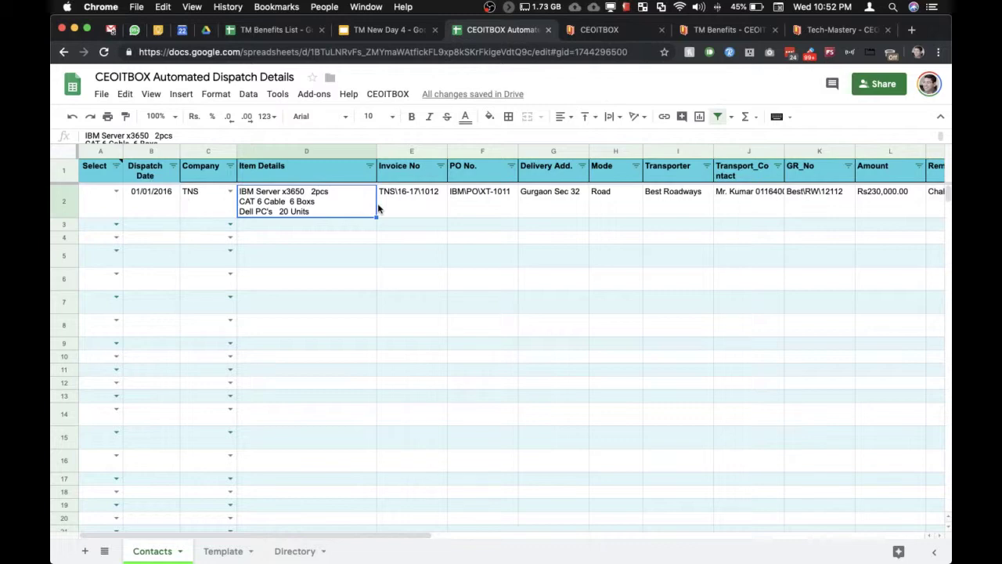
pyautogui.click(115, 193)
pyautogui.click(98, 228)
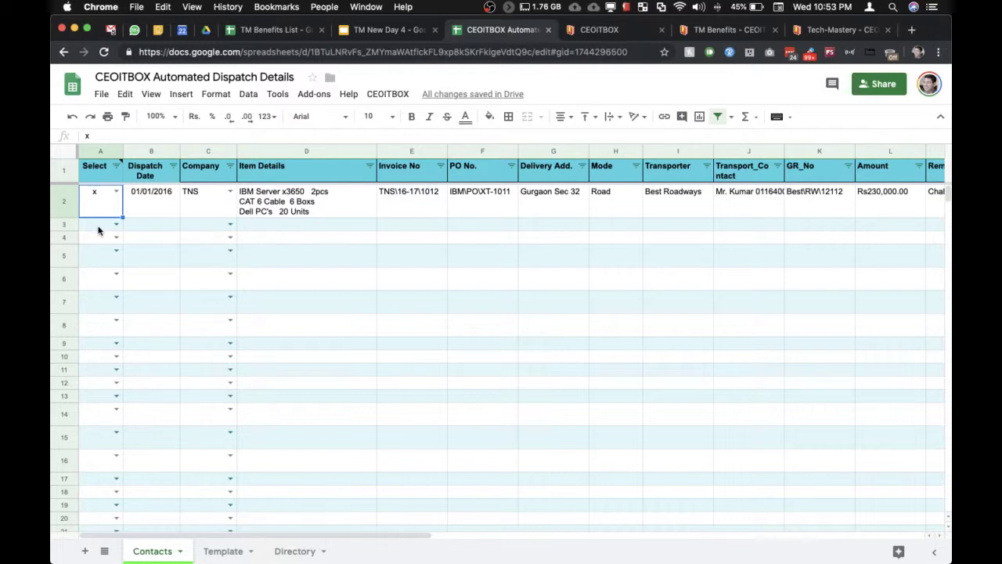
# Create an hourly CEOITBOX auto trigger and confirm it
pyautogui.click(397, 99)
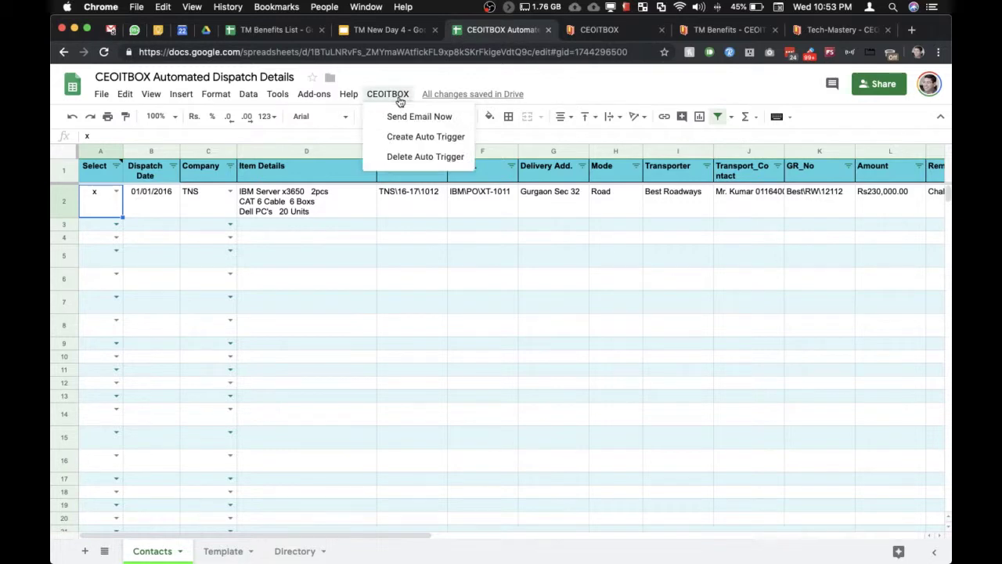
pyautogui.click(397, 139)
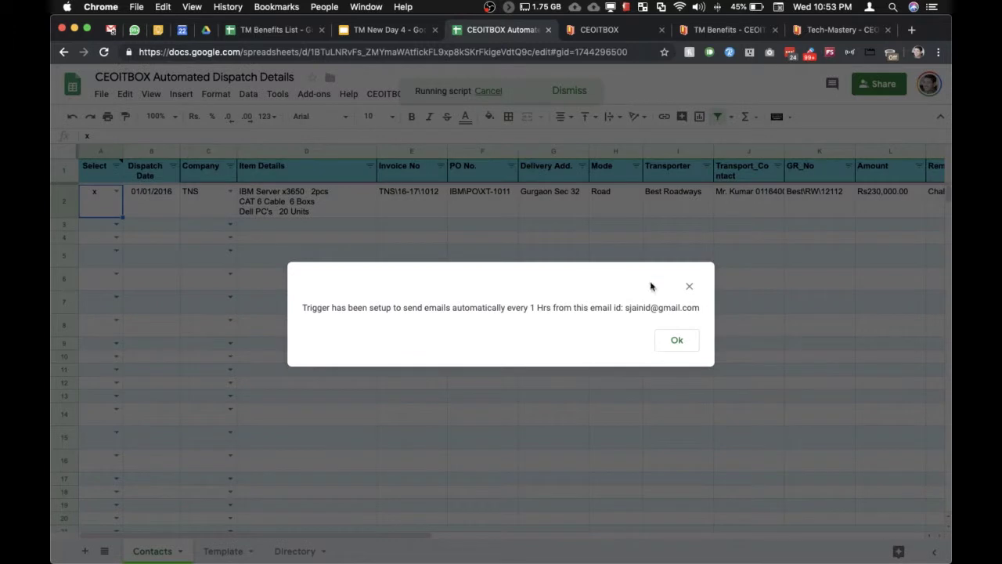
pyautogui.click(682, 342)
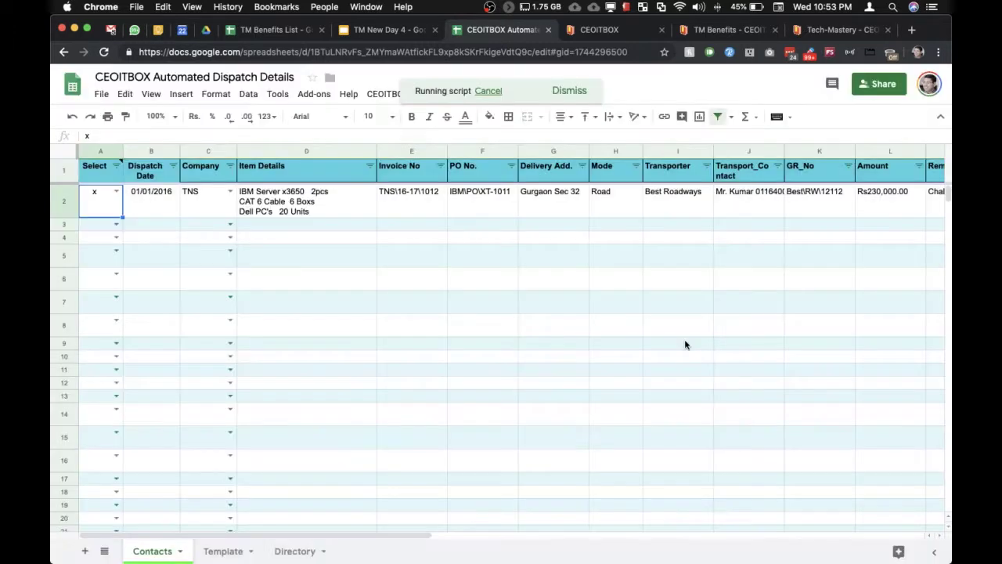
pyautogui.click(223, 550)
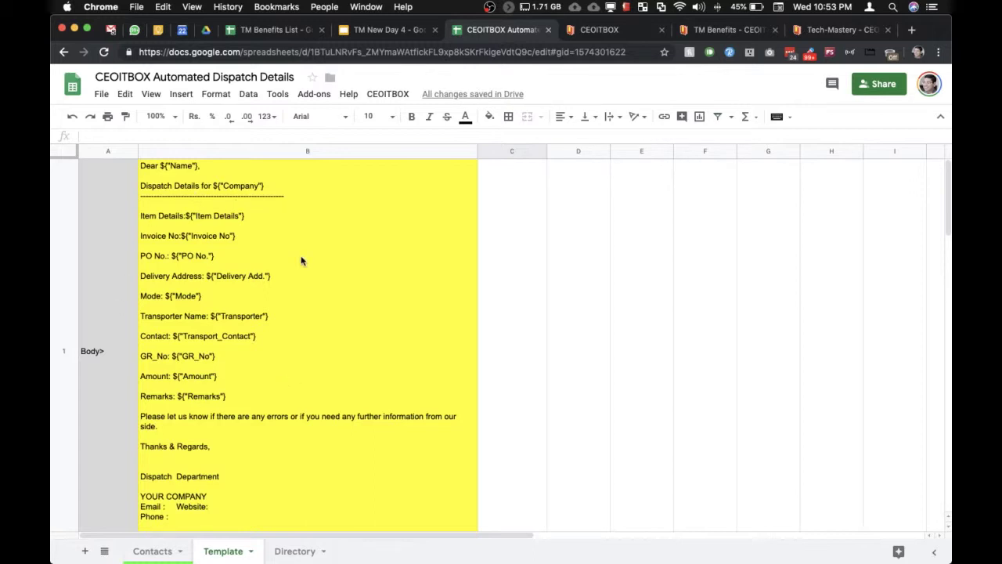
pyautogui.click(228, 413)
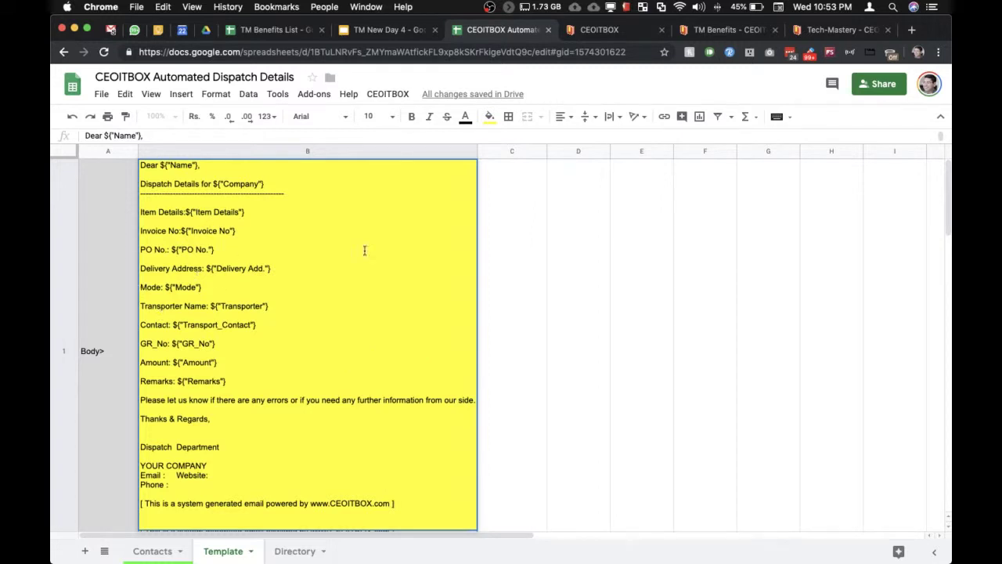
pyautogui.click(496, 332)
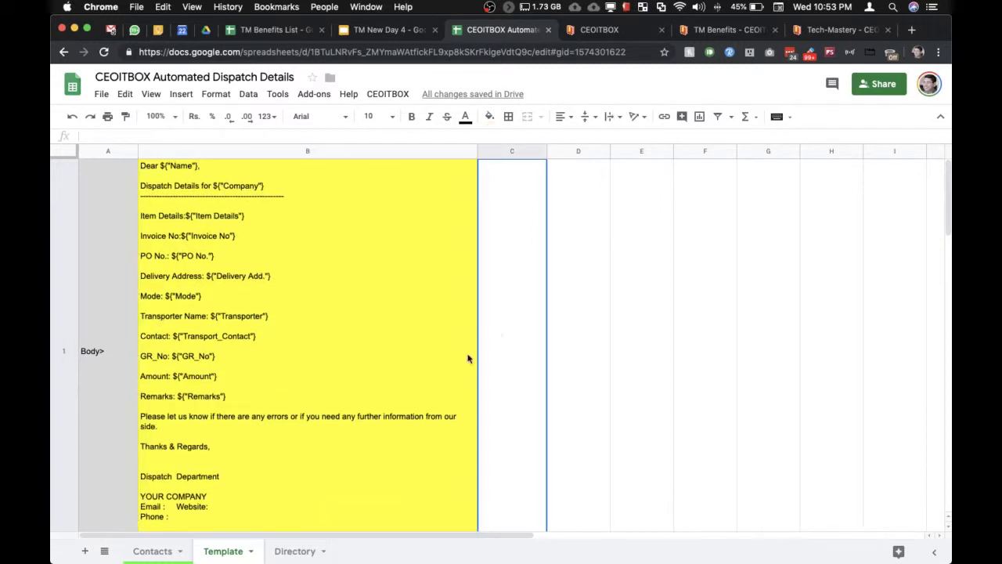
pyautogui.click(326, 397)
pyautogui.press('Down')
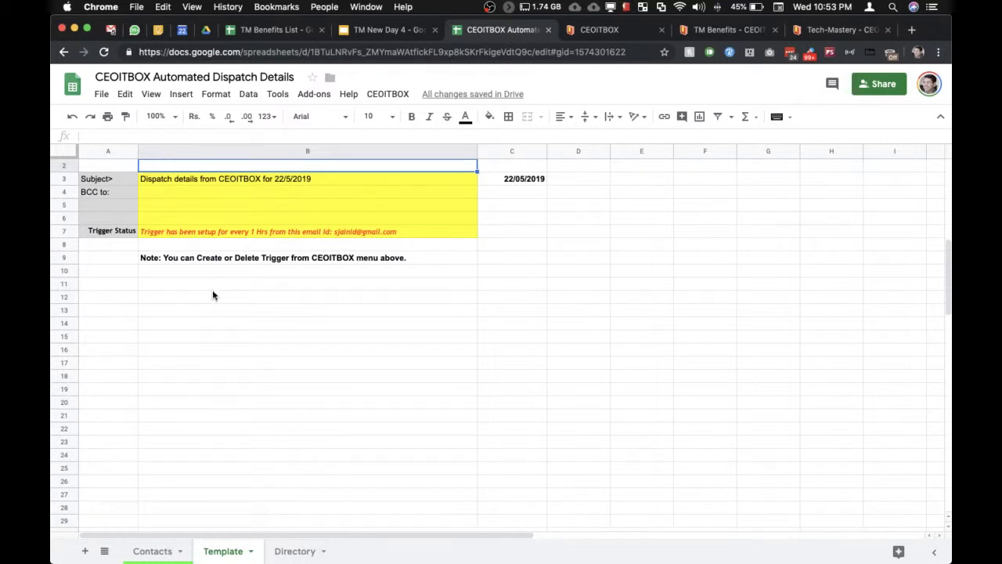
pyautogui.click(168, 193)
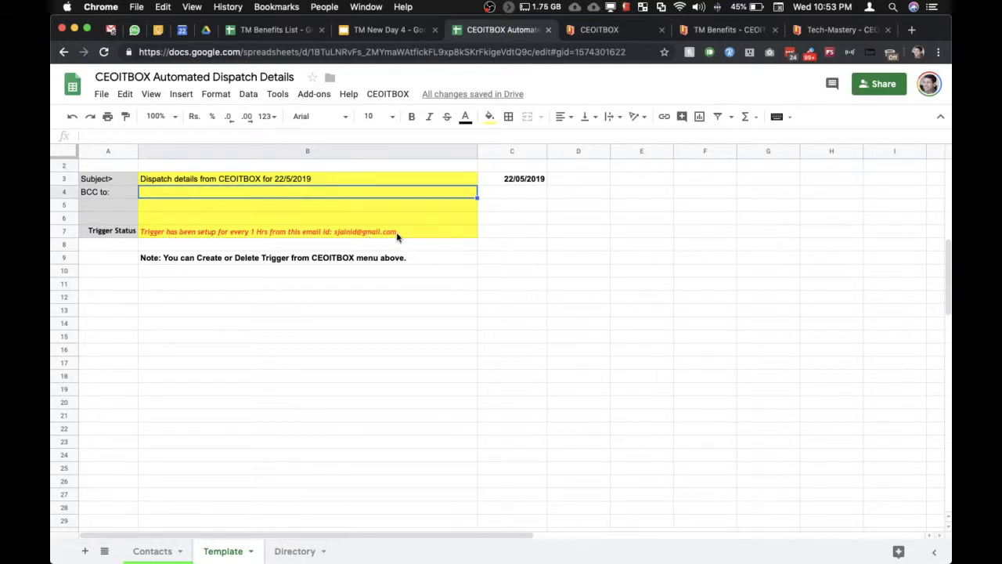
# On Contacts, run CEOITBOX Send Email Now so row 2 is marked S
pyautogui.click(166, 551)
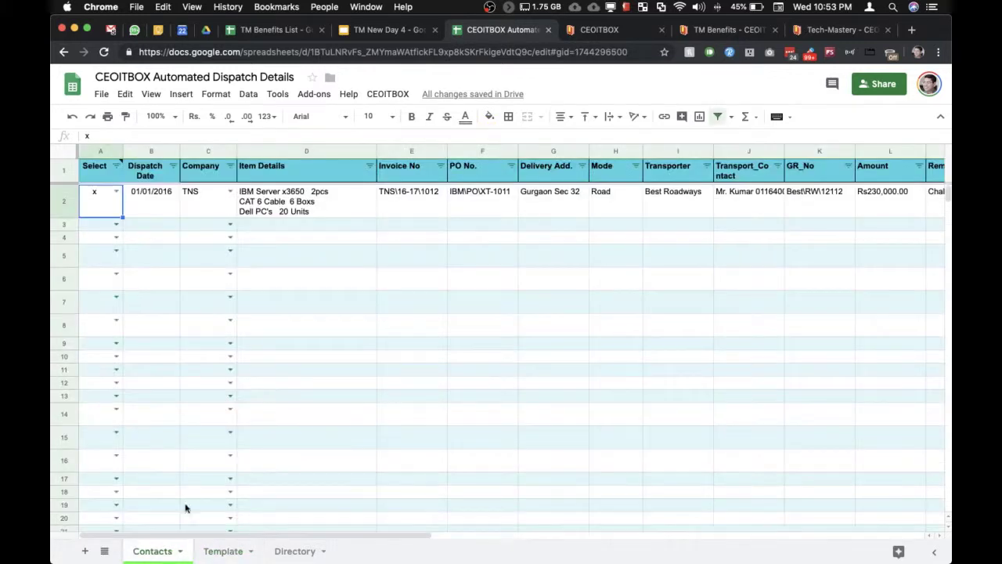
pyautogui.click(386, 94)
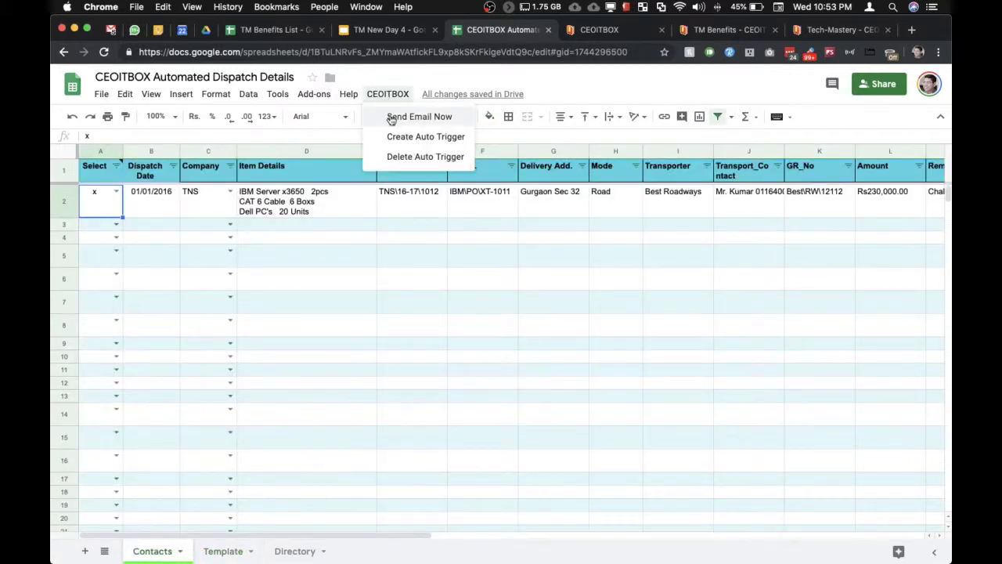
pyautogui.click(391, 120)
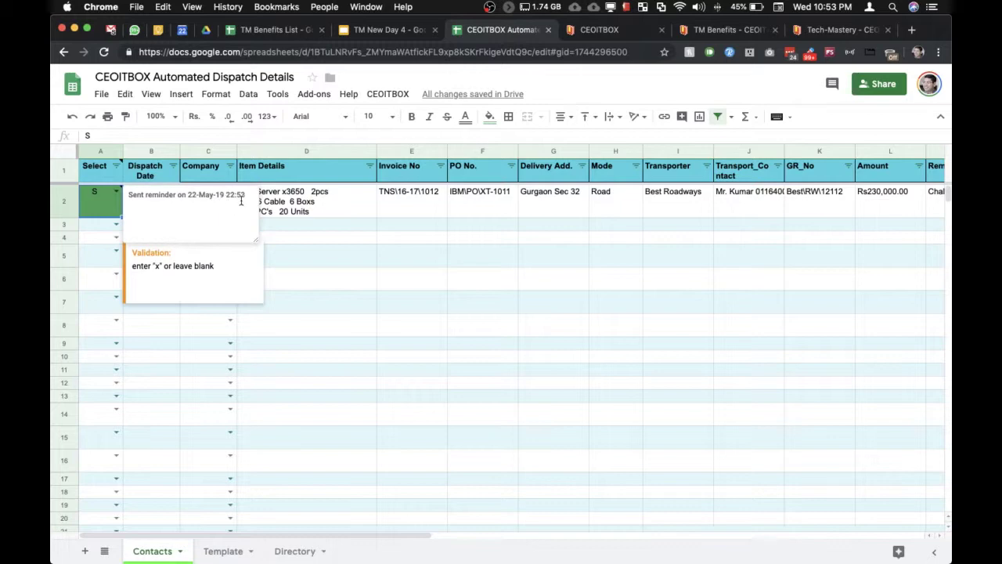
pyautogui.click(280, 199)
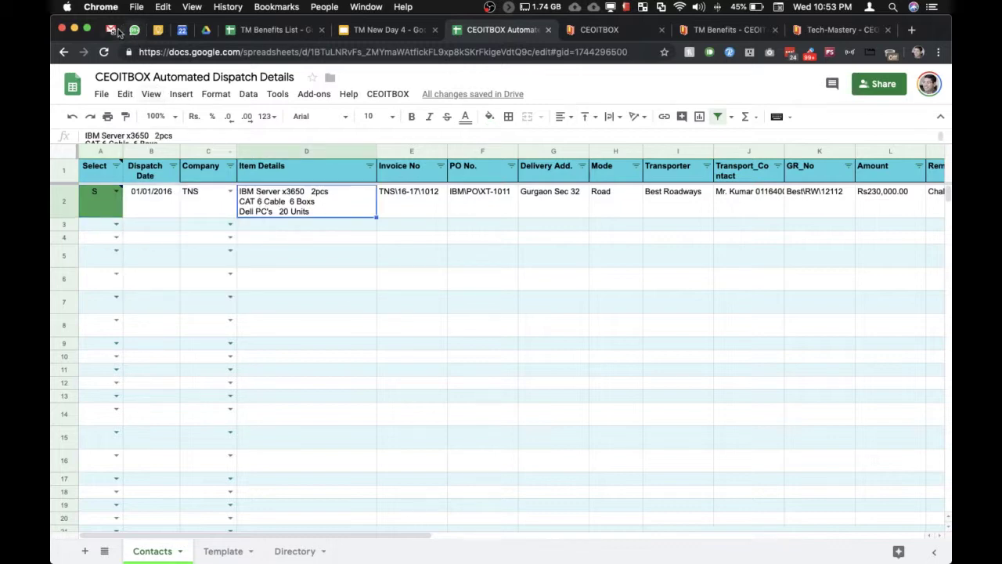
# In Gmail's Sent folder, open the Dispatch details from CEOITBOX email
pyautogui.click(114, 30)
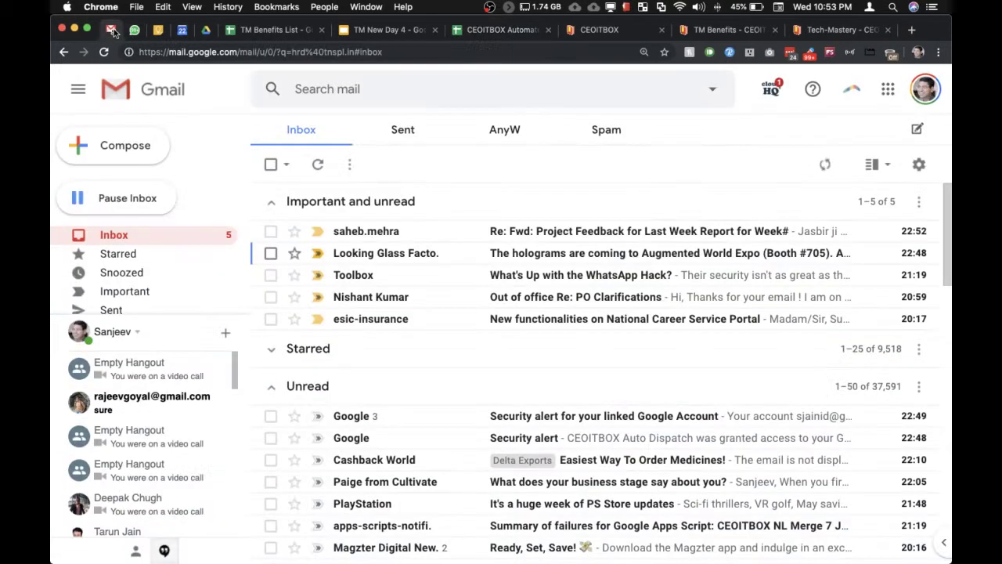
pyautogui.click(404, 132)
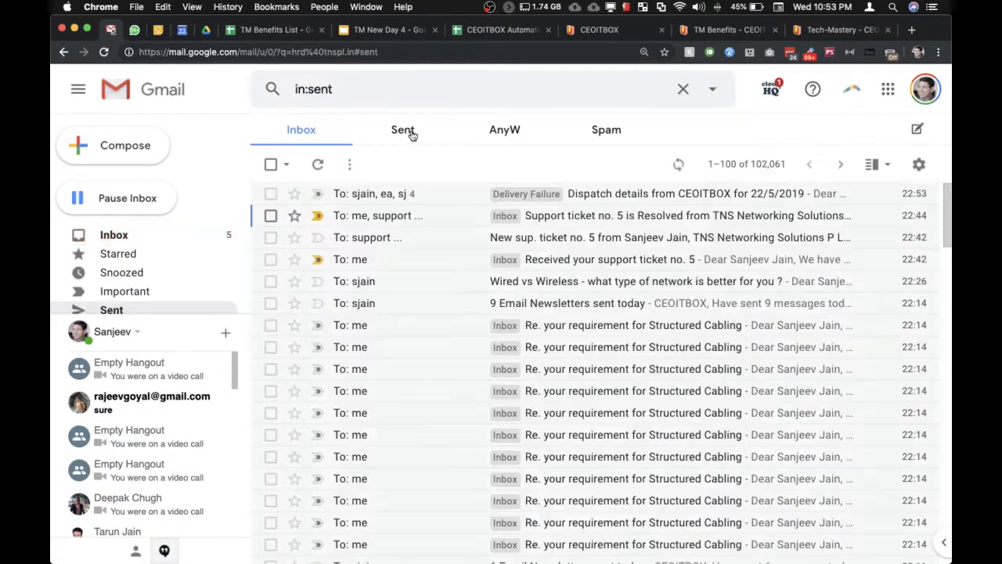
pyautogui.click(412, 196)
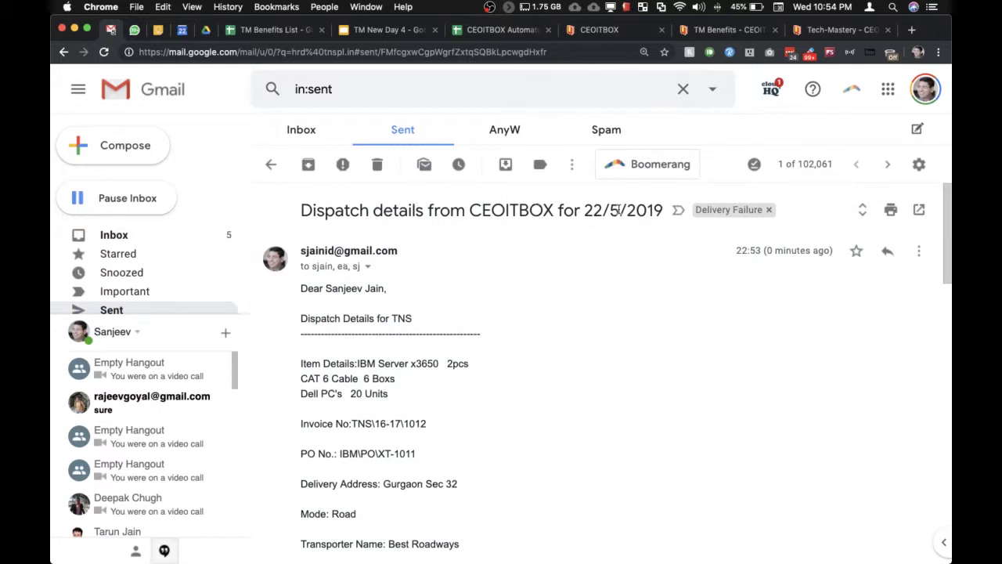
# Preview the attached LC request letter .pdf
pyautogui.scroll(-3, 437, 280)
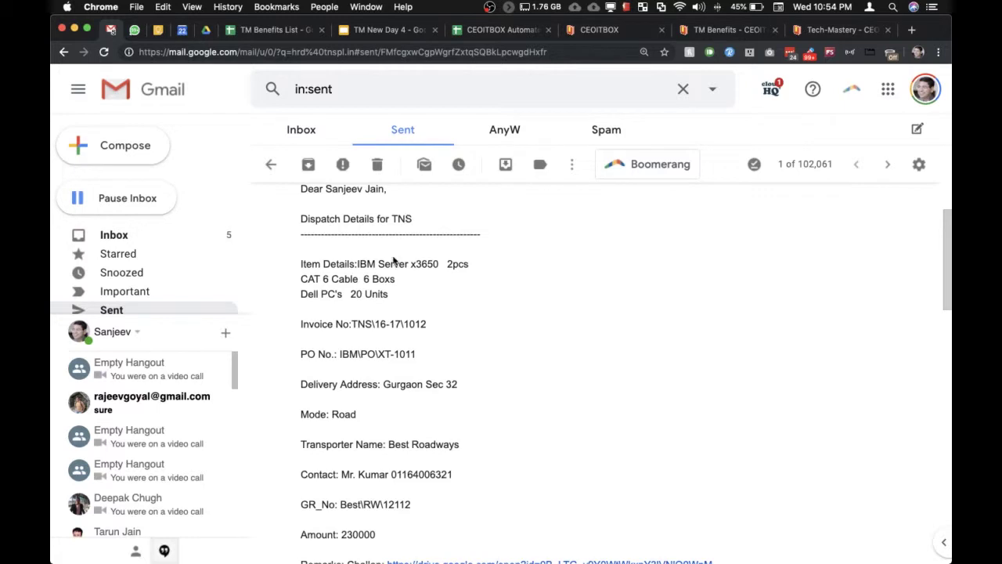
pyautogui.scroll(-6, 391, 259)
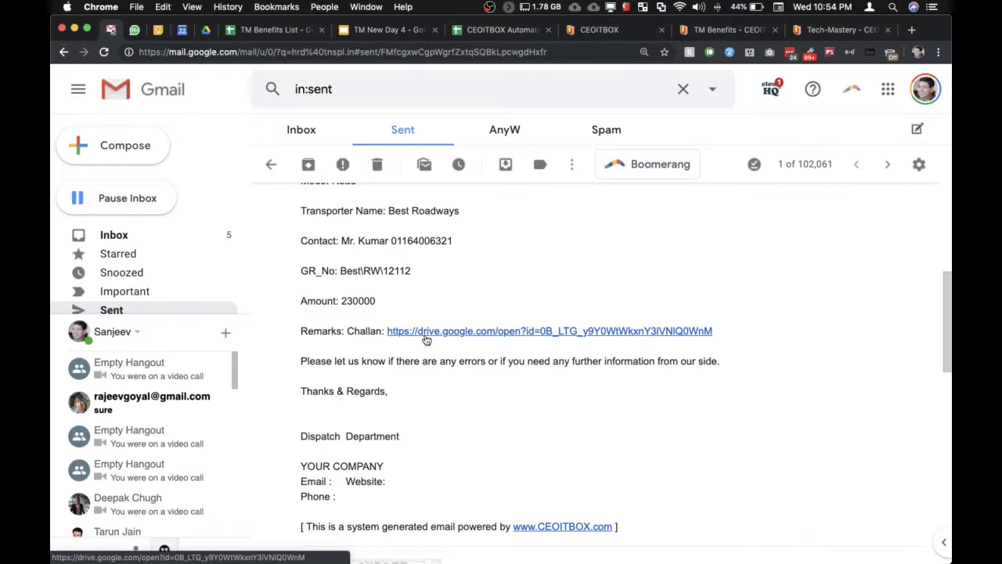
pyautogui.scroll(-5, 425, 329)
pyautogui.scroll(2, 425, 308)
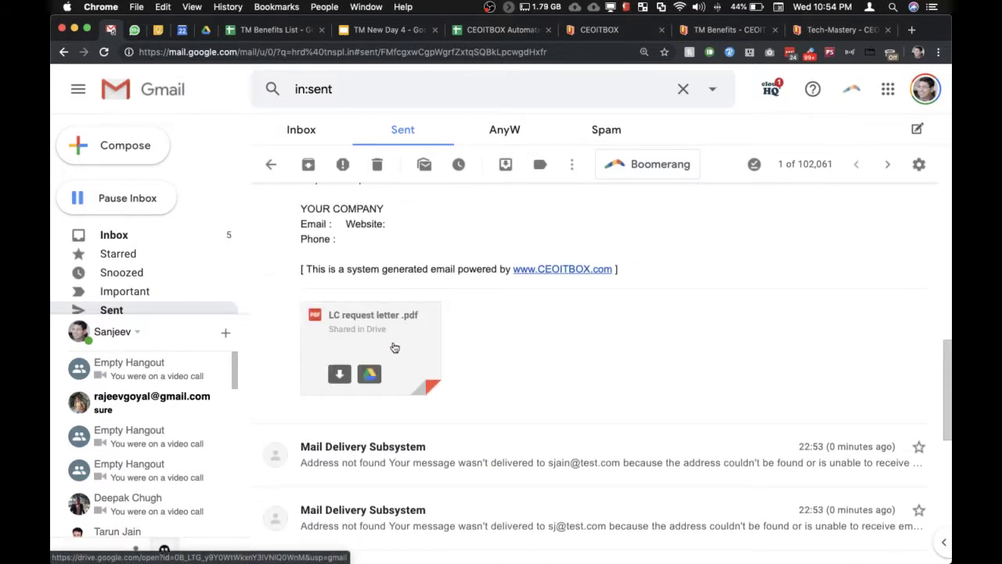
pyautogui.click(395, 347)
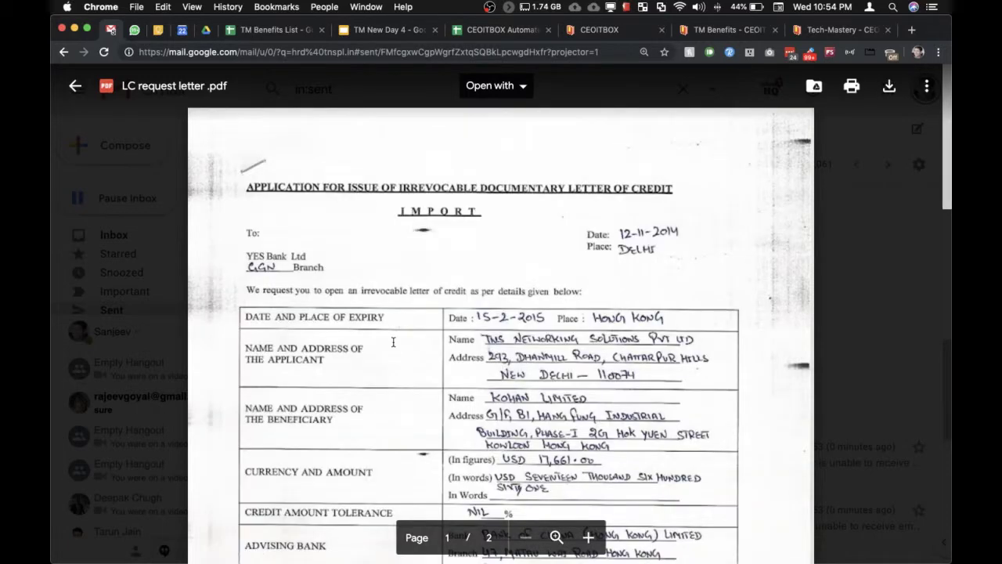
# Close the PDF preview, scroll to the email header, and return to the dispatch spreadsheet
pyautogui.press('Escape')
pyautogui.scroll(5, 394, 346)
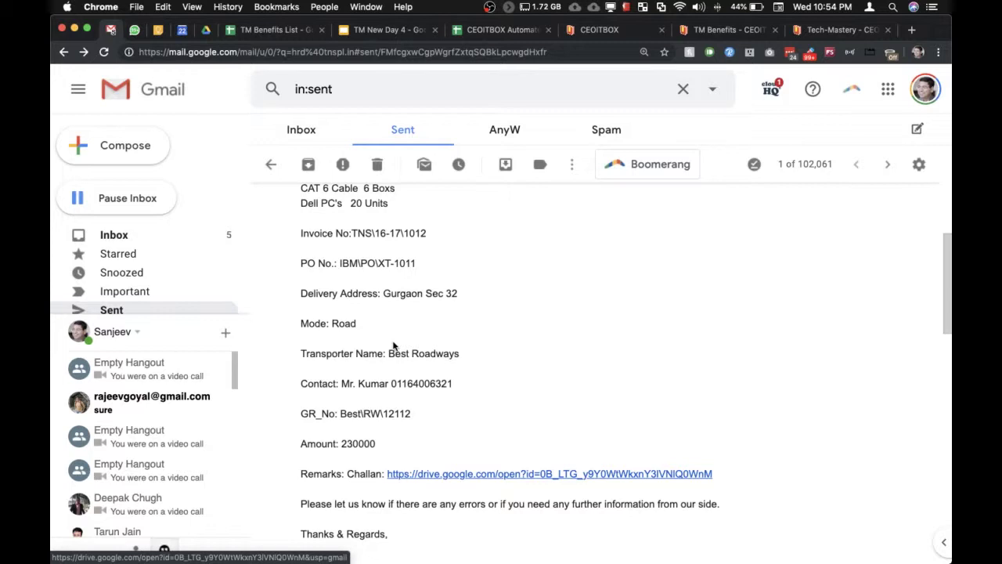
pyautogui.scroll(5, 455, 342)
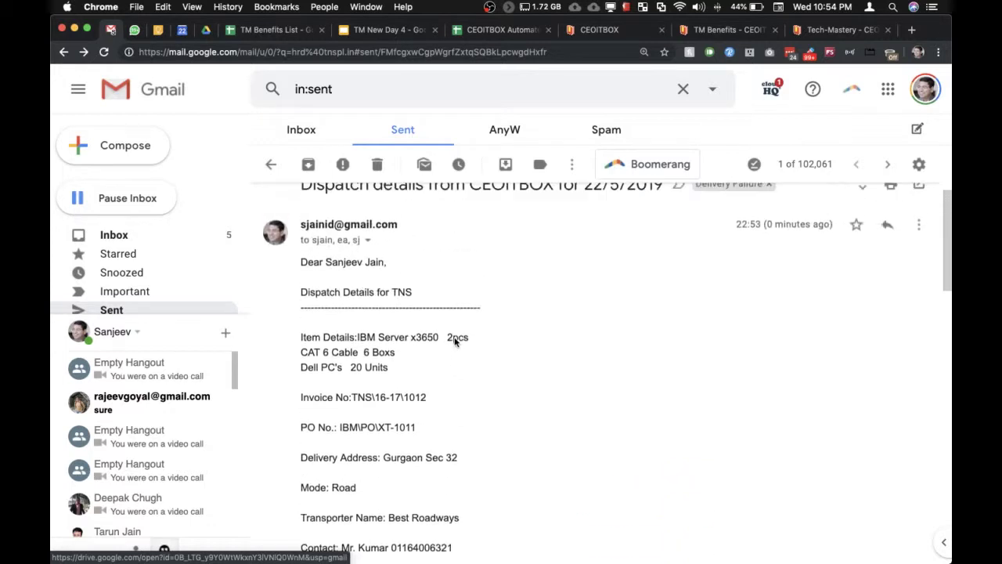
pyautogui.click(509, 34)
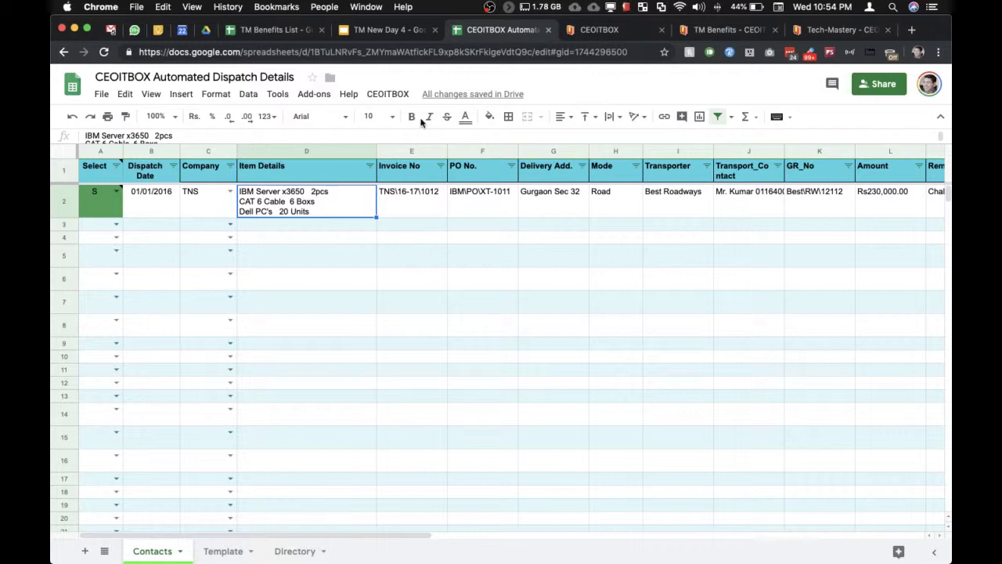
# Switch to the TM New Day 4 presentation showing slide 30, Automation: Dispatch Mailer
pyautogui.click(391, 30)
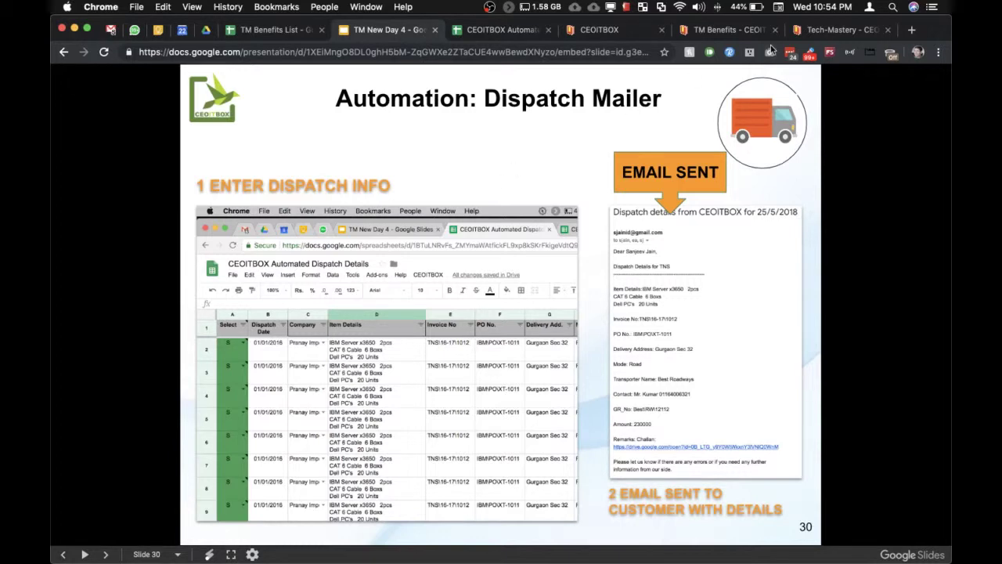
# On the TM Benefits page, clear the Video Yes filter to show all benefits
pyautogui.click(748, 34)
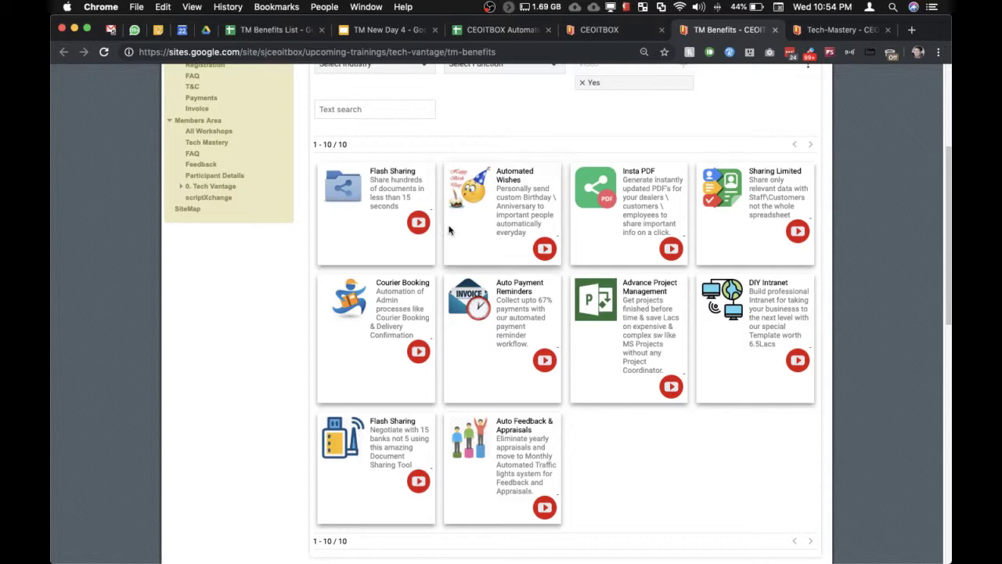
pyautogui.scroll(5, 236, 309)
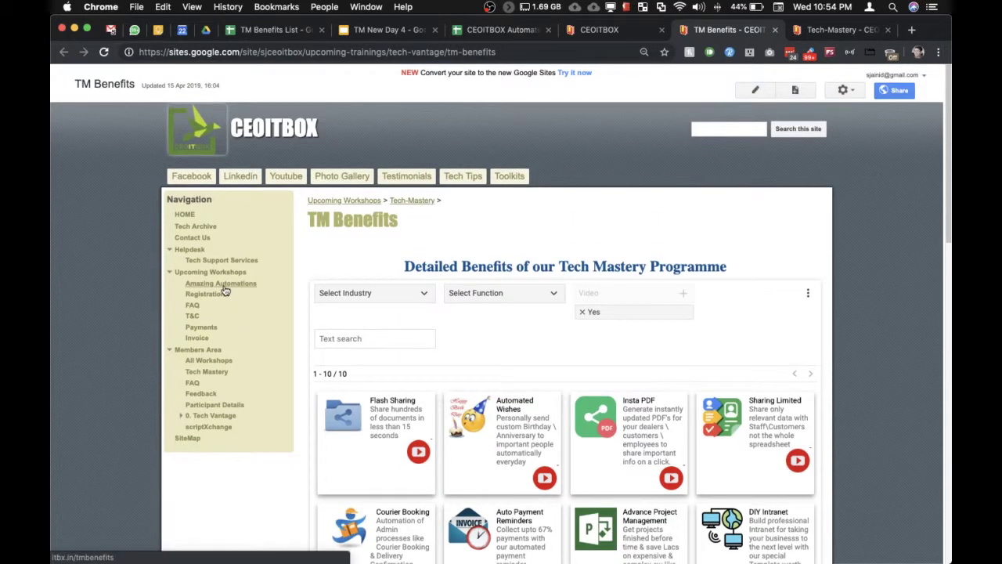
pyautogui.click(528, 294)
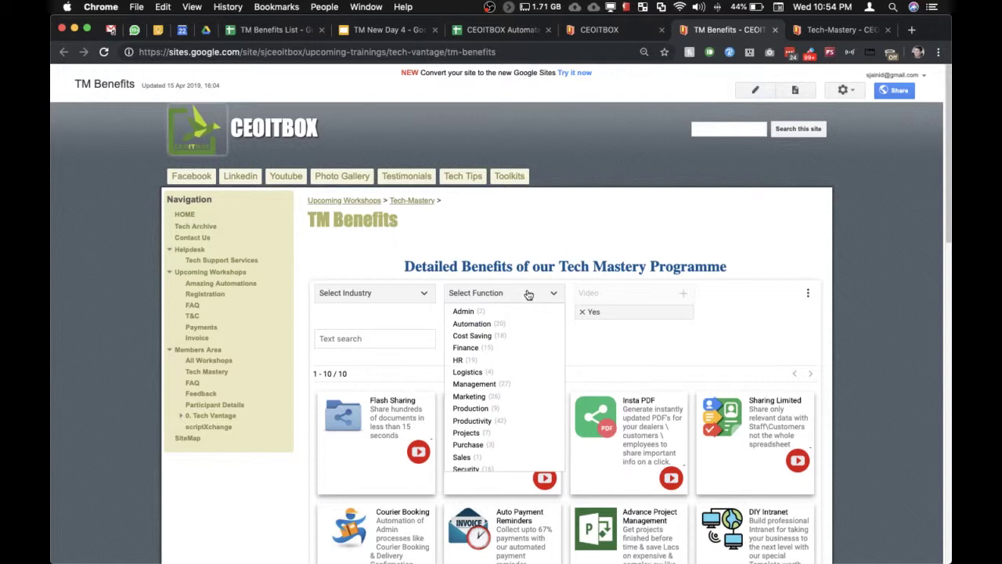
pyautogui.click(581, 312)
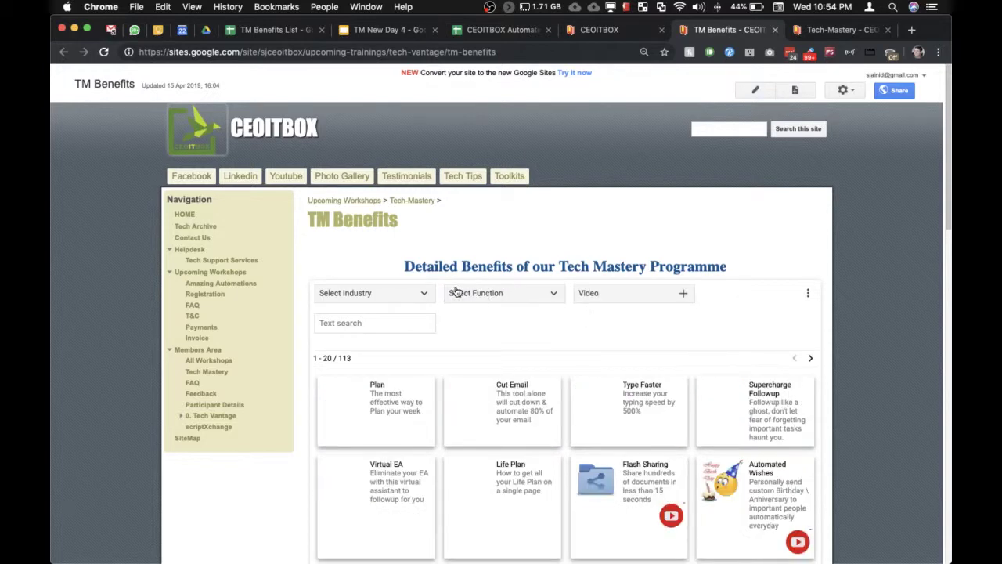
# Filter the cards to HR, review the 19 results, then remove the filter and open Tech-Mastery
pyautogui.click(423, 294)
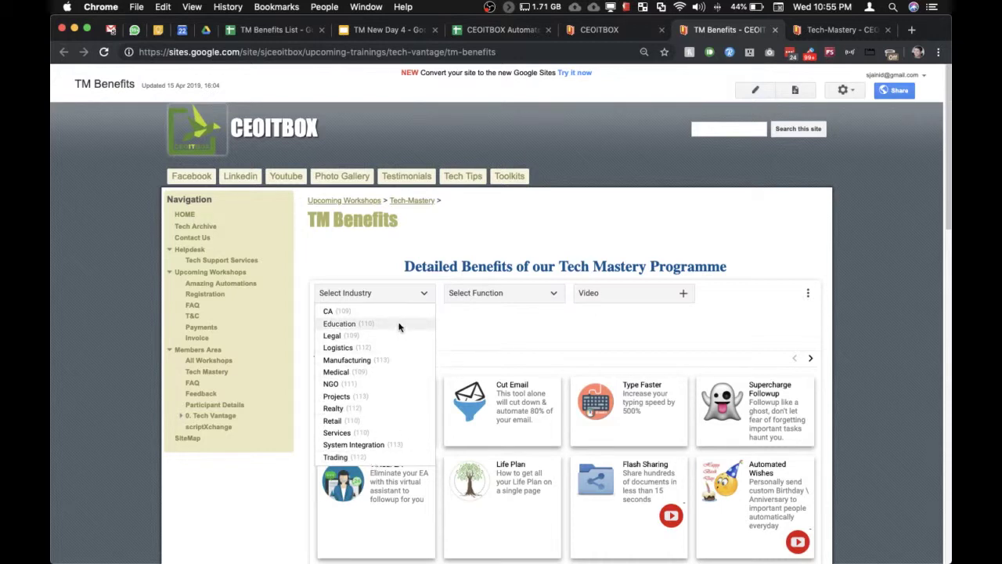
pyautogui.click(464, 295)
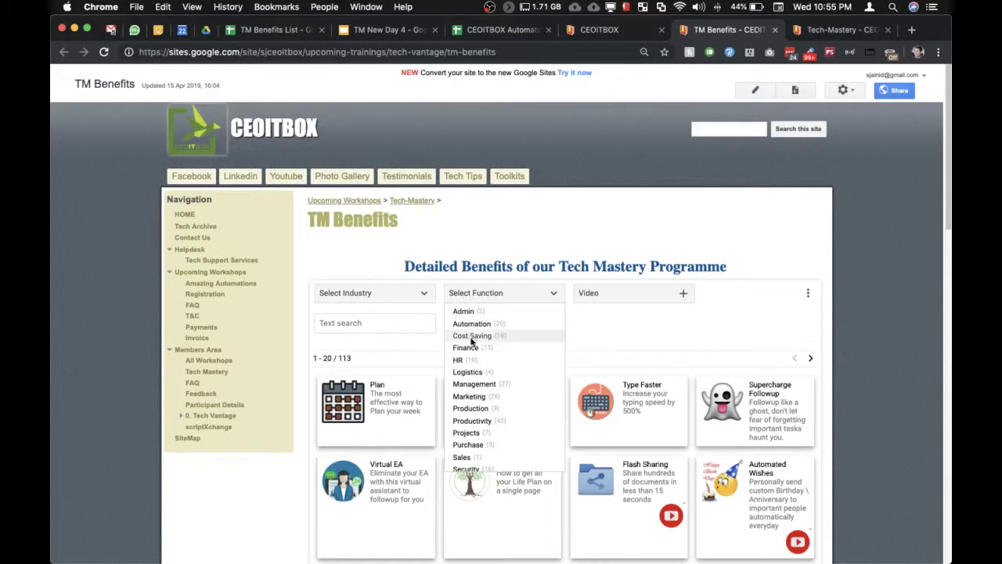
pyautogui.click(462, 360)
pyautogui.scroll(-5, 462, 364)
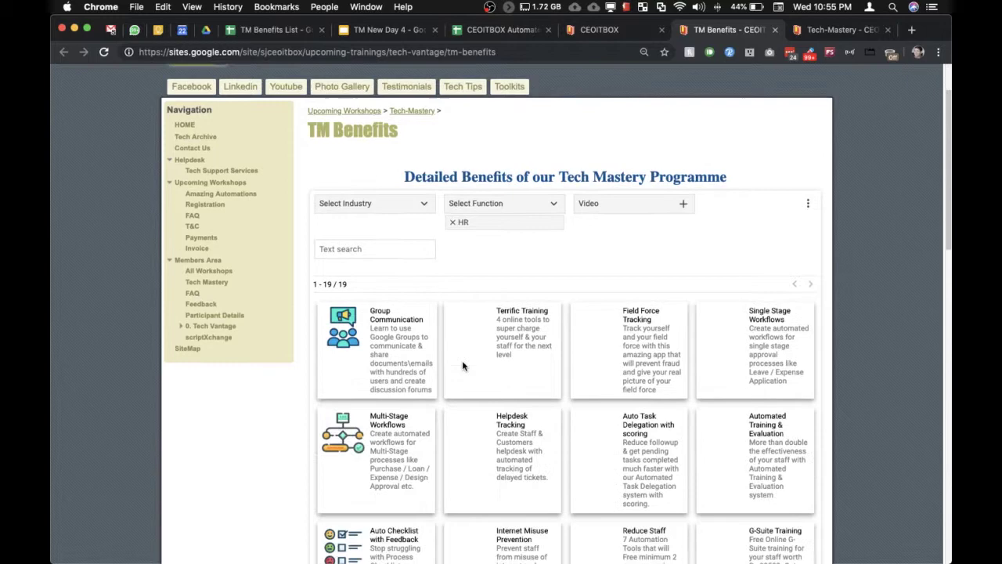
pyautogui.scroll(-7, 463, 364)
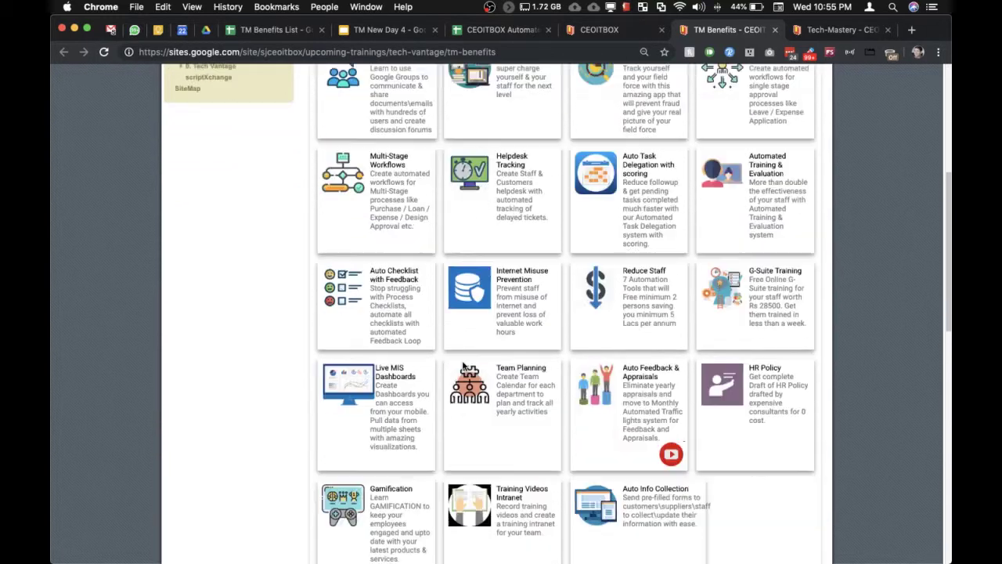
pyautogui.scroll(10, 461, 360)
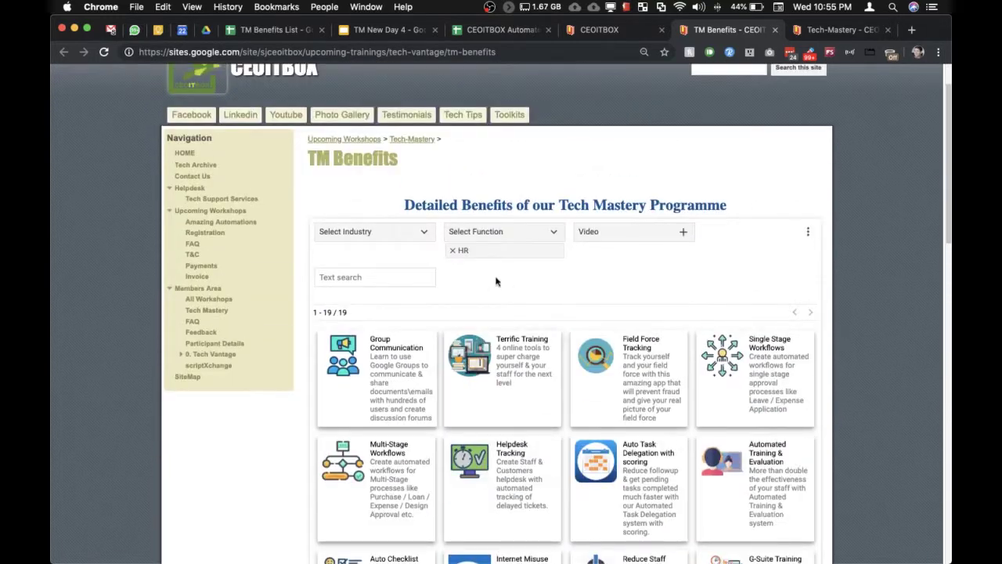
pyautogui.click(451, 250)
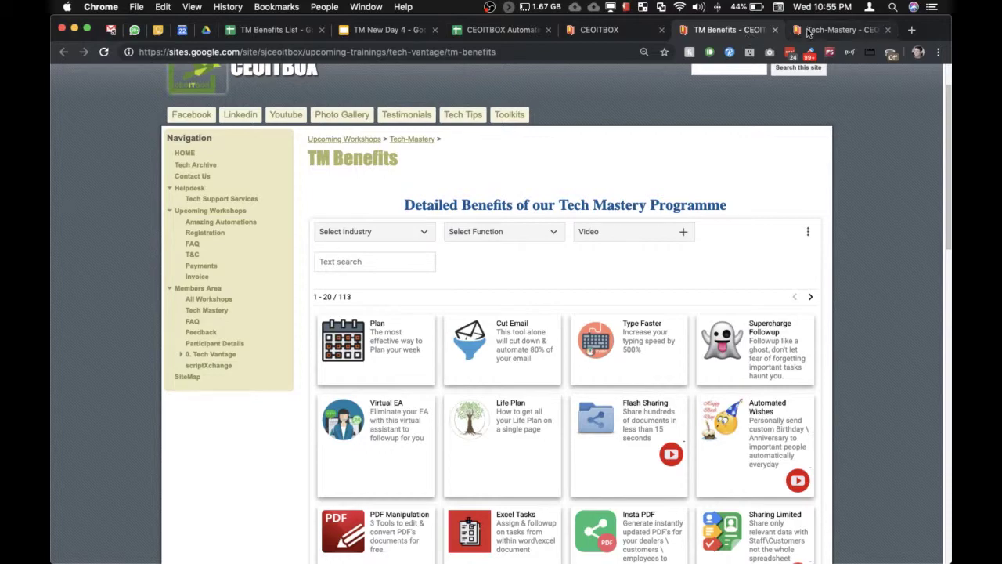
pyautogui.click(808, 32)
# From the Upcoming Workshops page, open the Tech-Mastery subpage and view its Success Stories
pyautogui.scroll(1, 487, 209)
pyautogui.scroll(15, 487, 209)
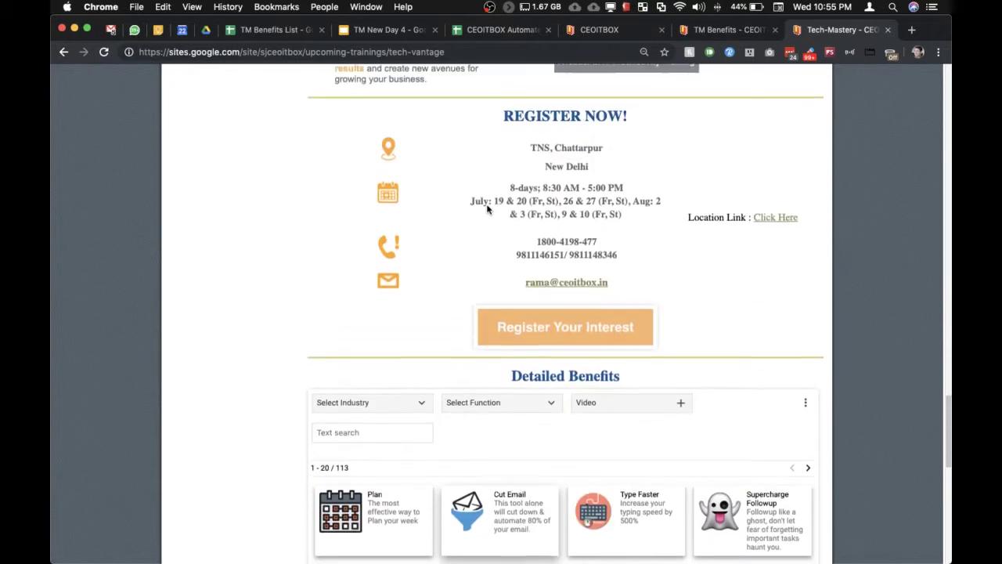
pyautogui.scroll(4, 487, 209)
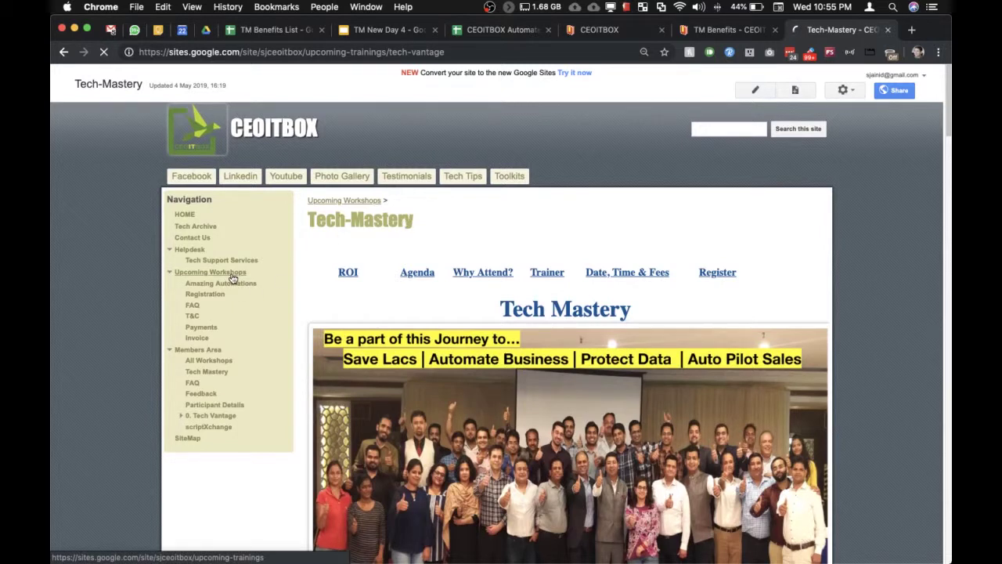
pyautogui.click(232, 274)
pyautogui.scroll(-5, 444, 208)
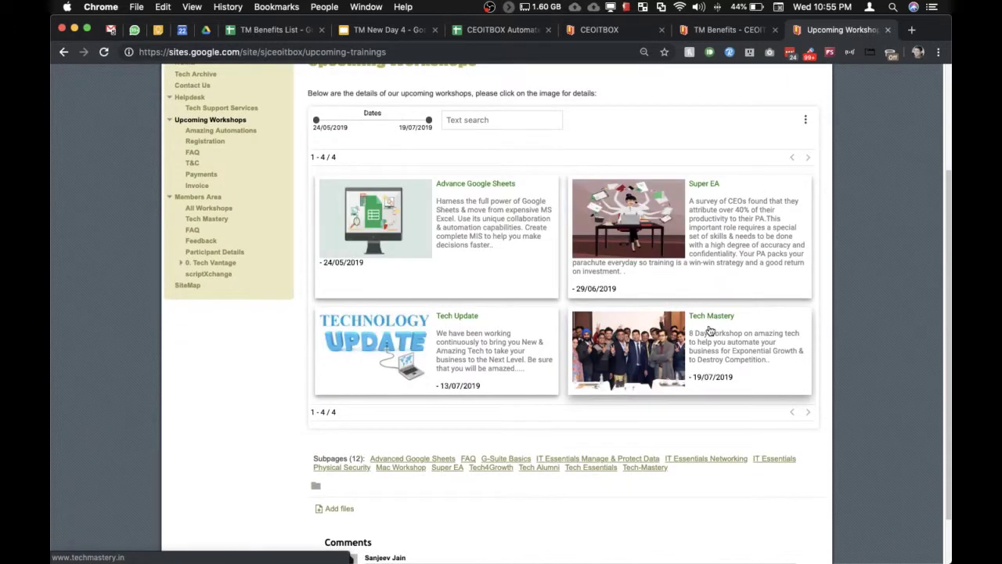
pyautogui.click(656, 468)
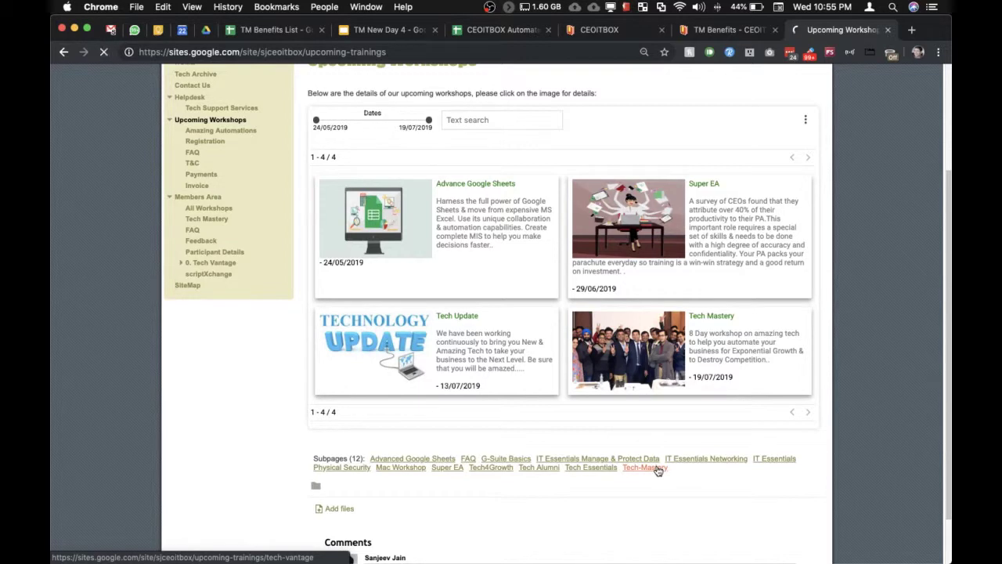
pyautogui.scroll(-5, 657, 217)
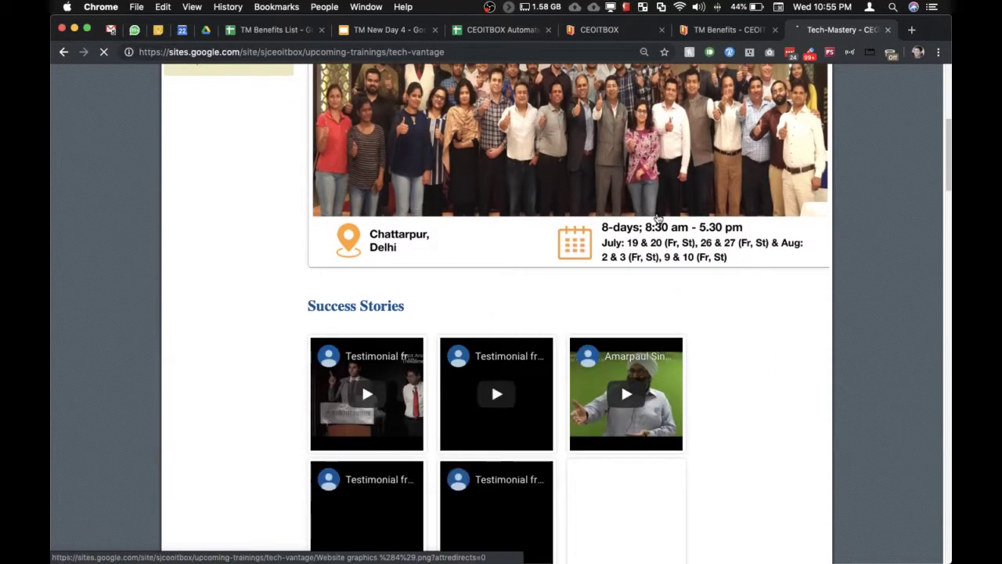
pyautogui.scroll(3, 657, 217)
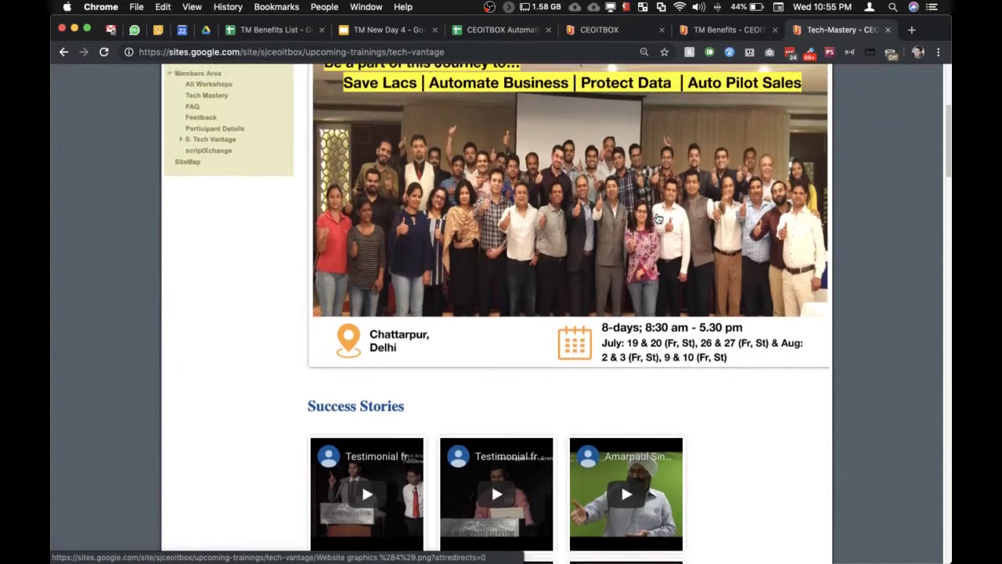
pyautogui.scroll(1, 657, 218)
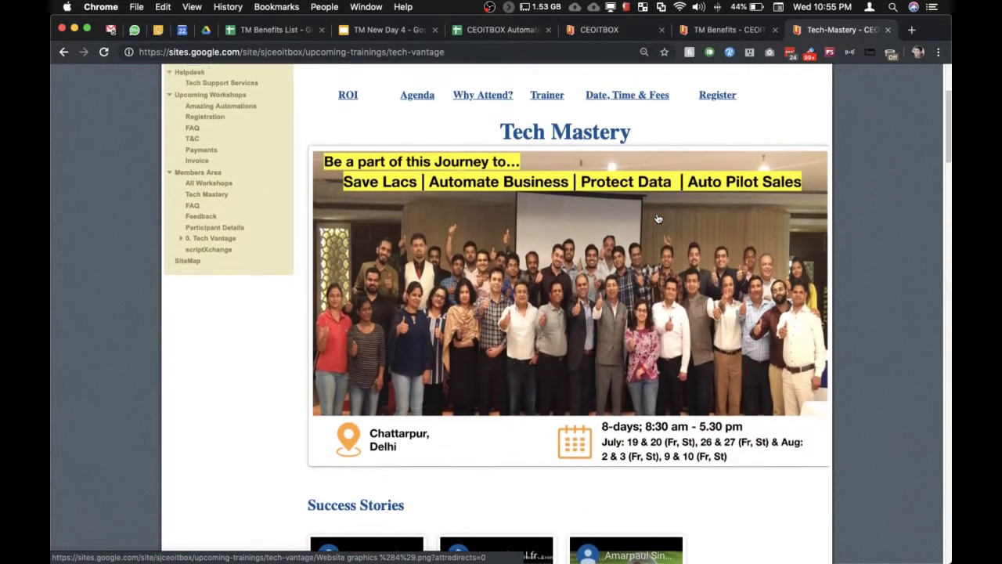
pyautogui.scroll(1, 657, 218)
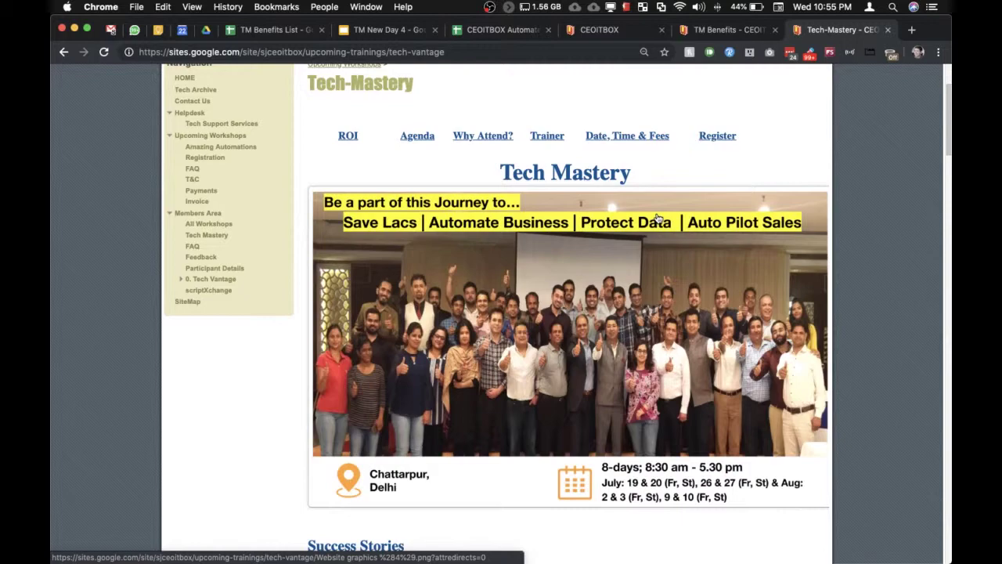
pyautogui.scroll(-5, 657, 218)
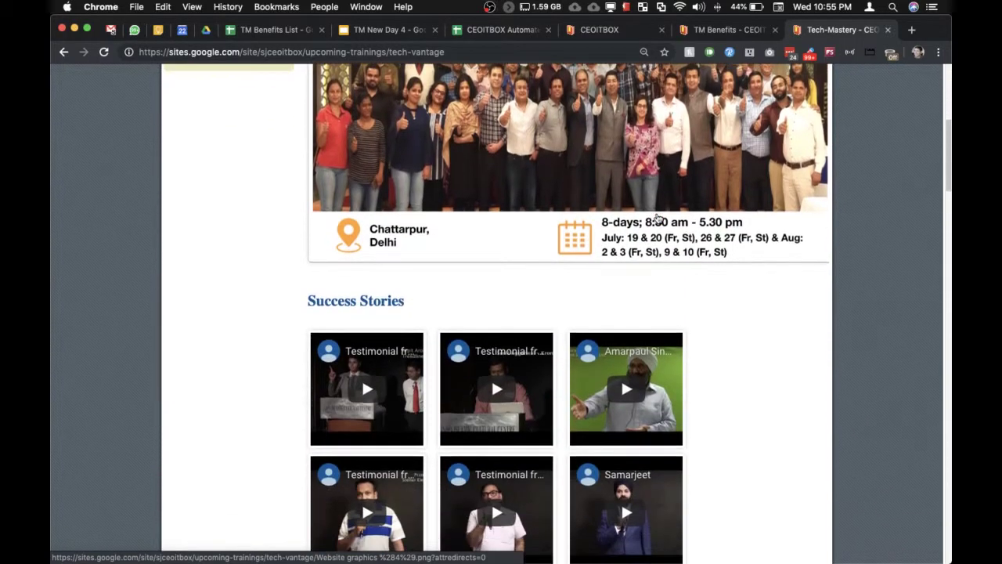
pyautogui.scroll(-6, 658, 217)
pyautogui.scroll(-4, 658, 217)
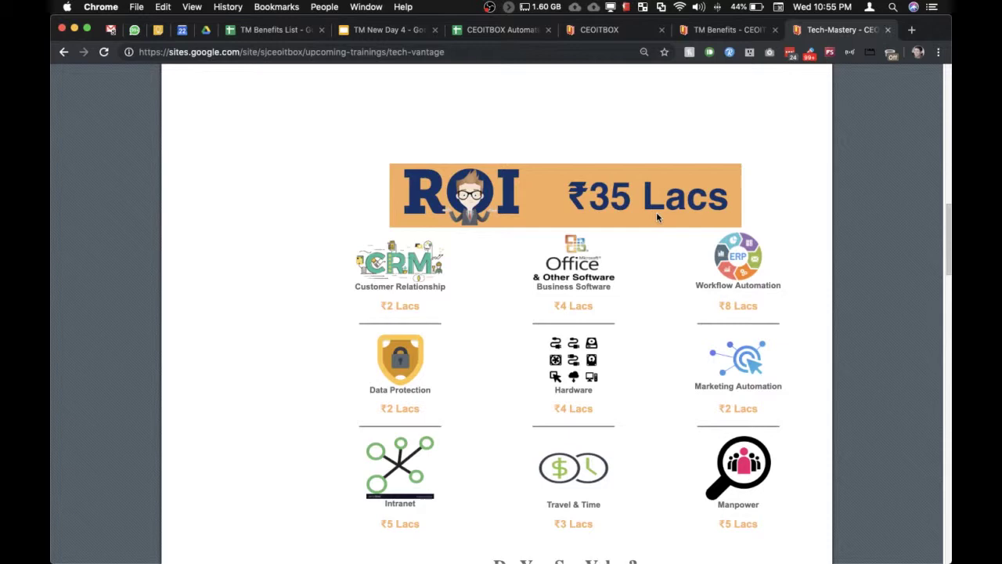
pyautogui.scroll(-2, 656, 212)
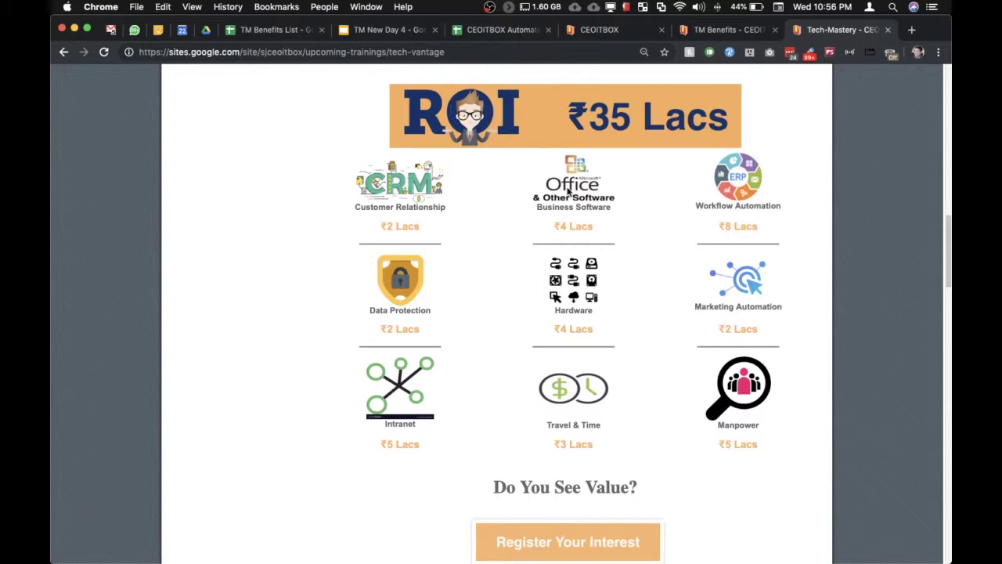
pyautogui.scroll(-5, 568, 190)
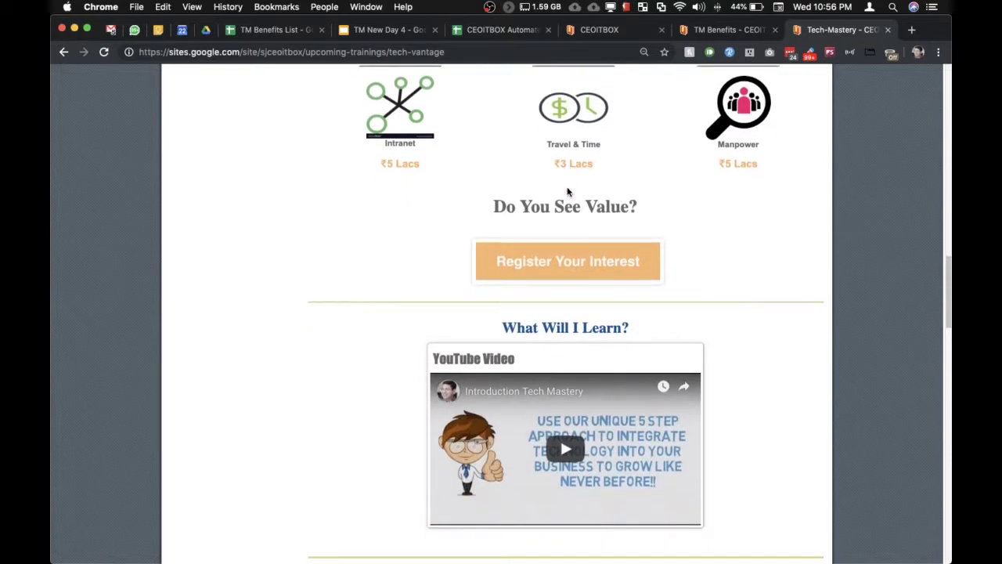
pyautogui.scroll(6, 568, 190)
pyautogui.scroll(-1, 569, 190)
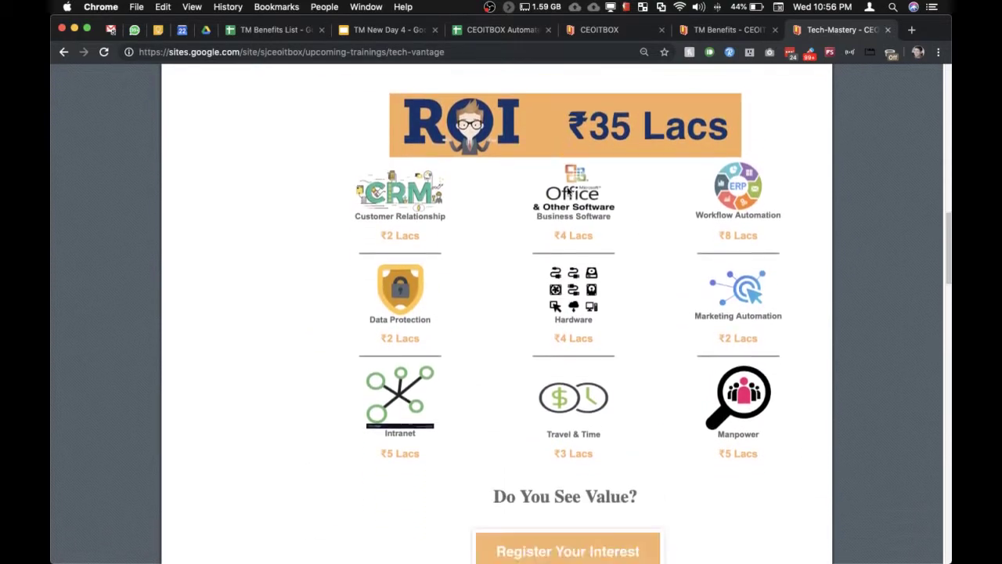
pyautogui.scroll(-7, 568, 192)
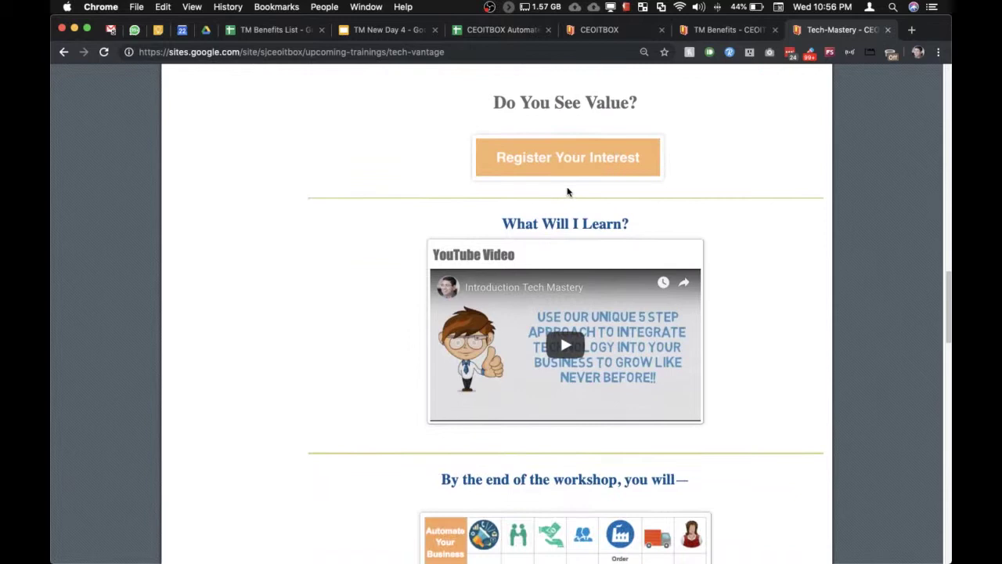
pyautogui.scroll(-1, 569, 192)
pyautogui.scroll(-3, 568, 192)
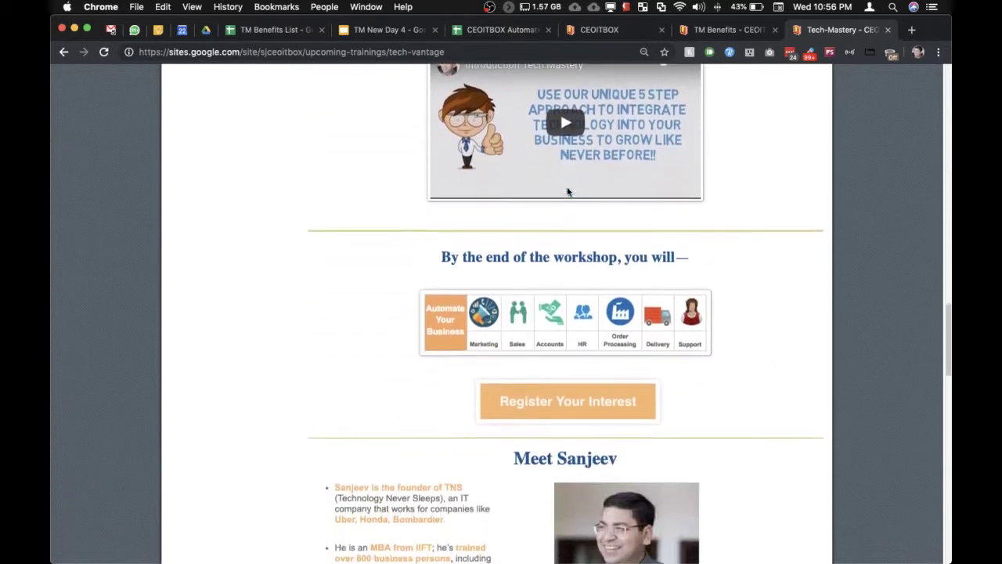
pyautogui.scroll(-7, 569, 192)
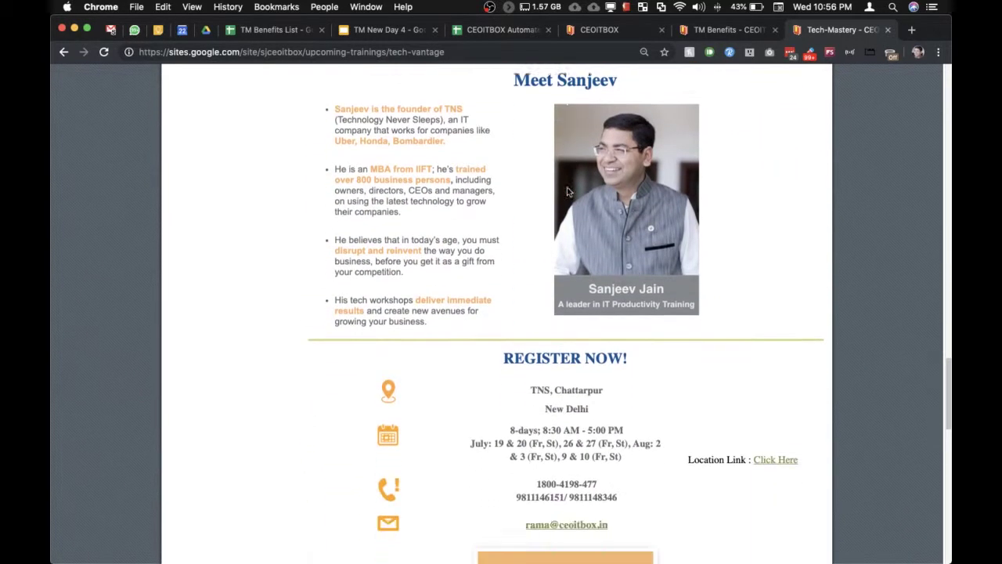
pyautogui.scroll(-5, 567, 187)
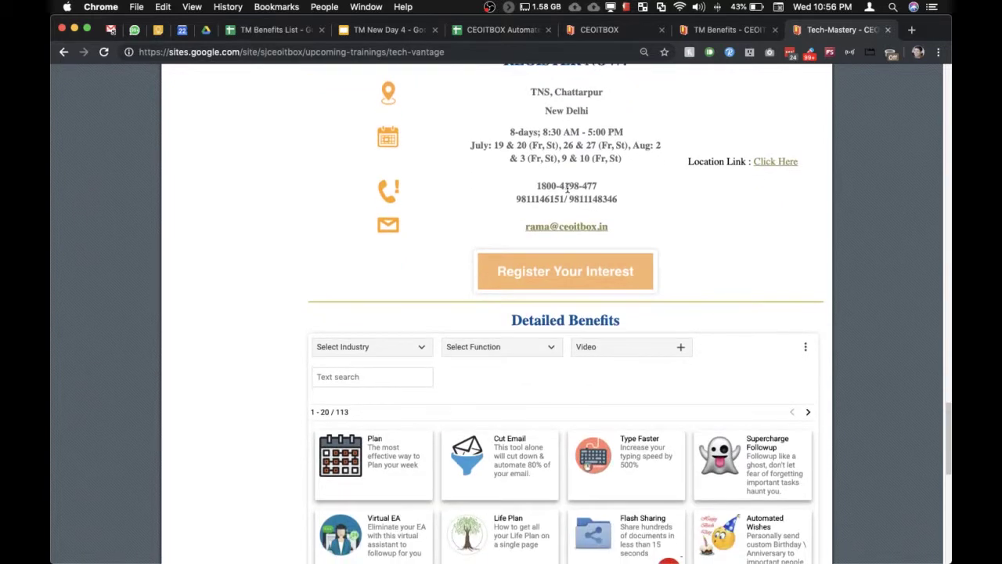
pyautogui.scroll(-3, 567, 187)
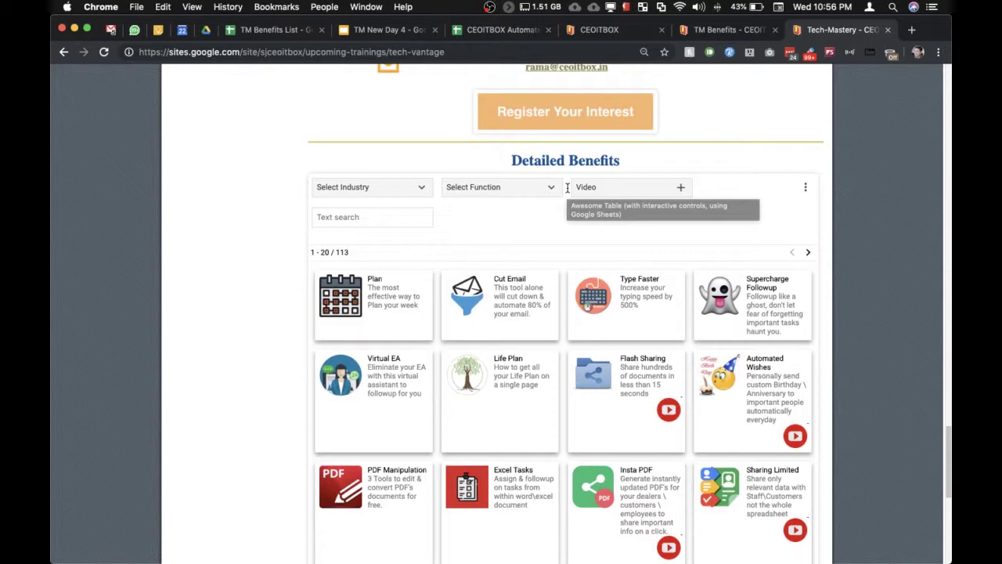
pyautogui.scroll(-10, 568, 188)
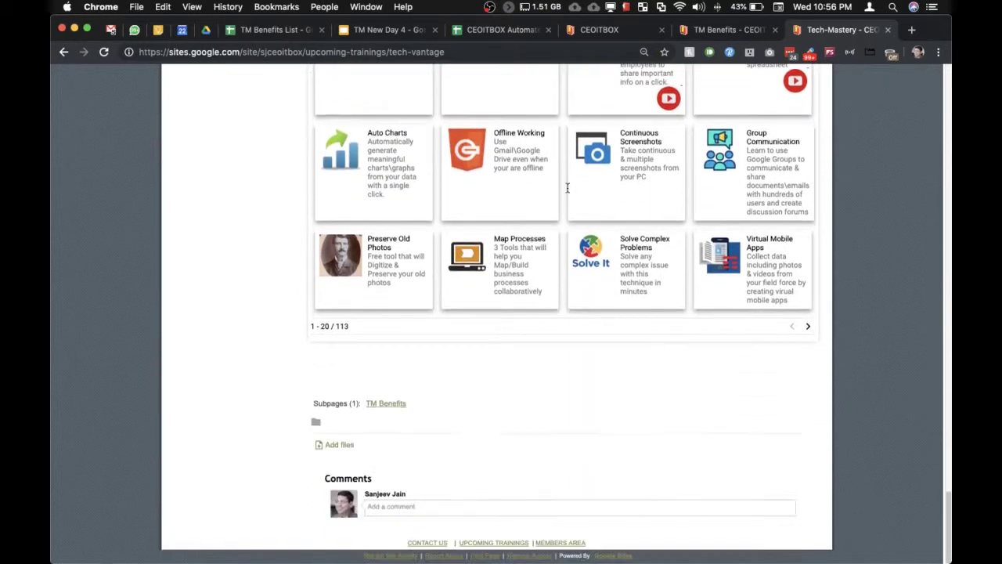
pyautogui.scroll(15, 568, 188)
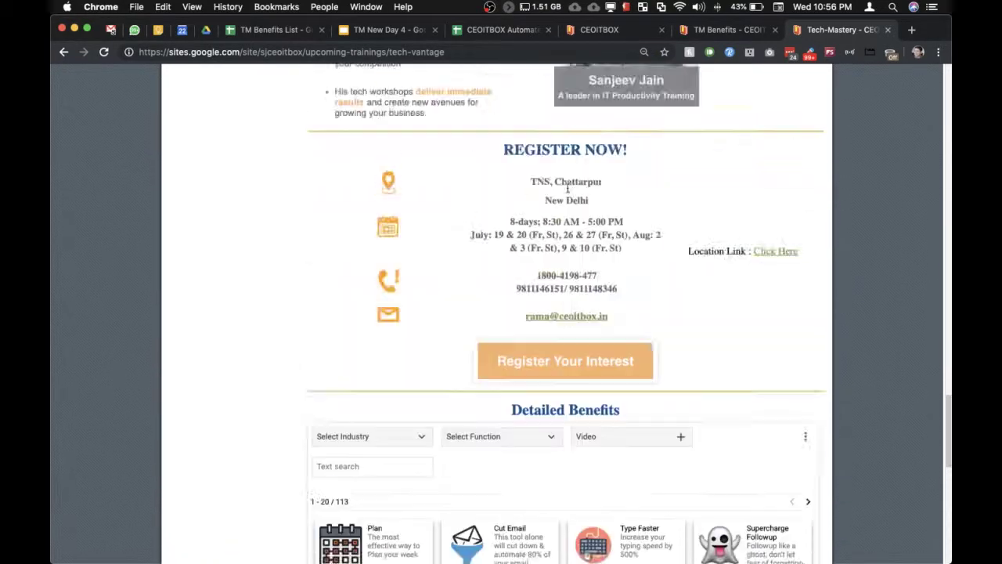
pyautogui.scroll(20, 568, 188)
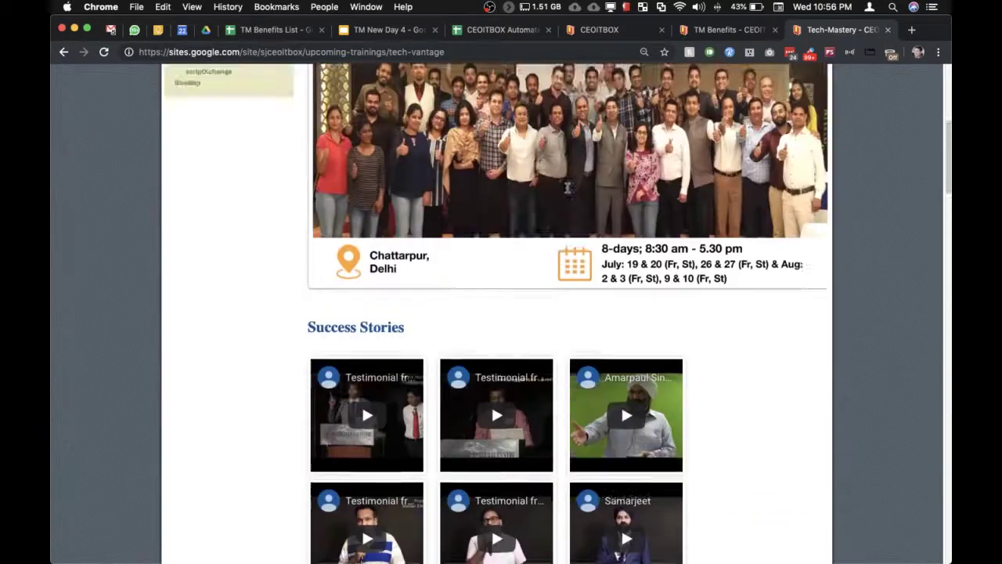
pyautogui.scroll(7, 568, 188)
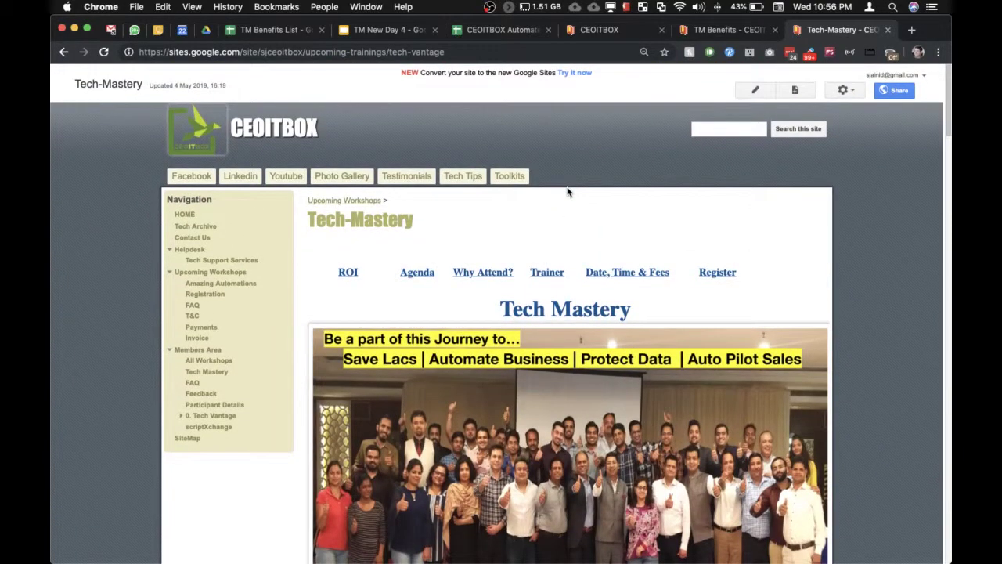